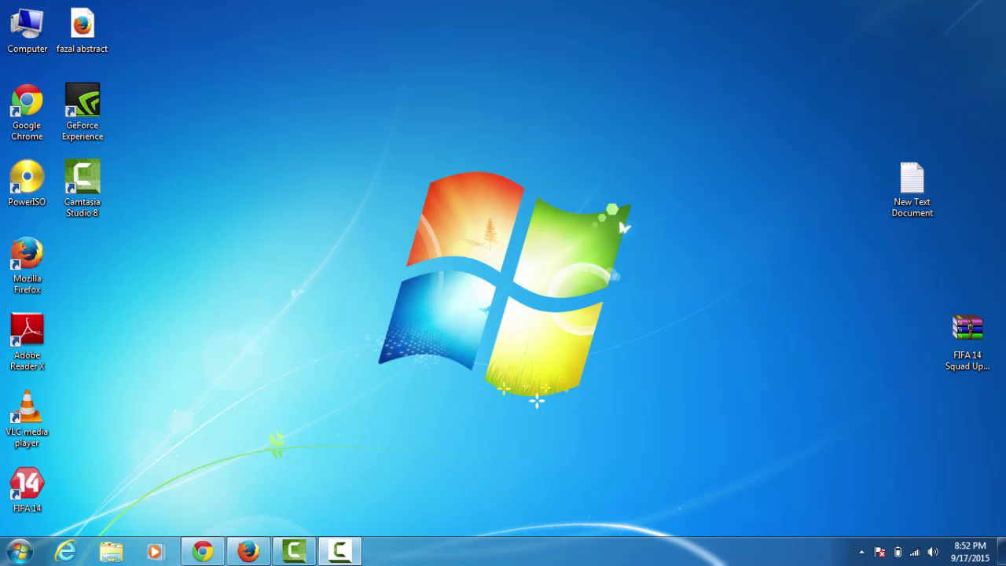
# Search the programs for "RUN" and open the Run dialog
pyautogui.click(19, 550)
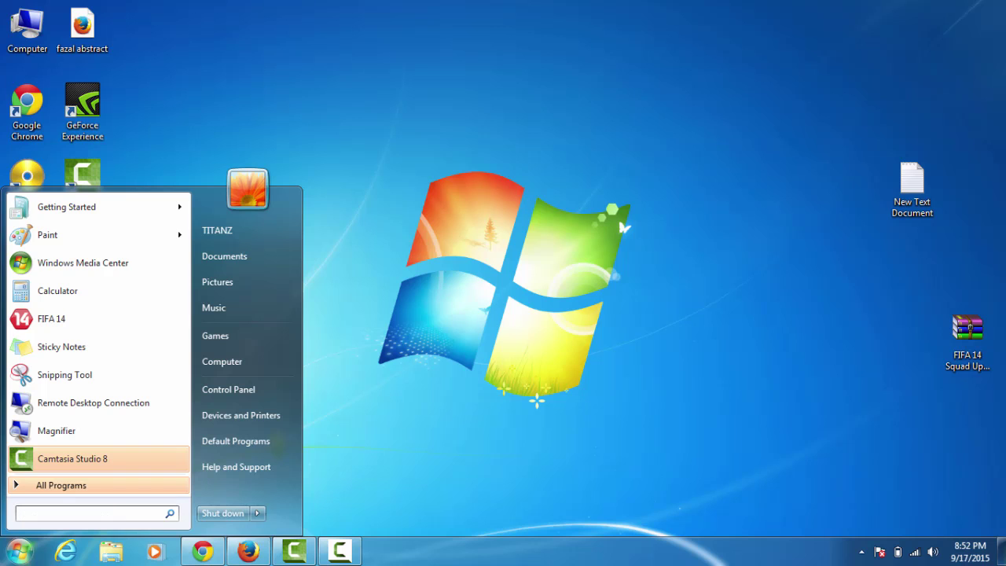
pyautogui.write('RUN')
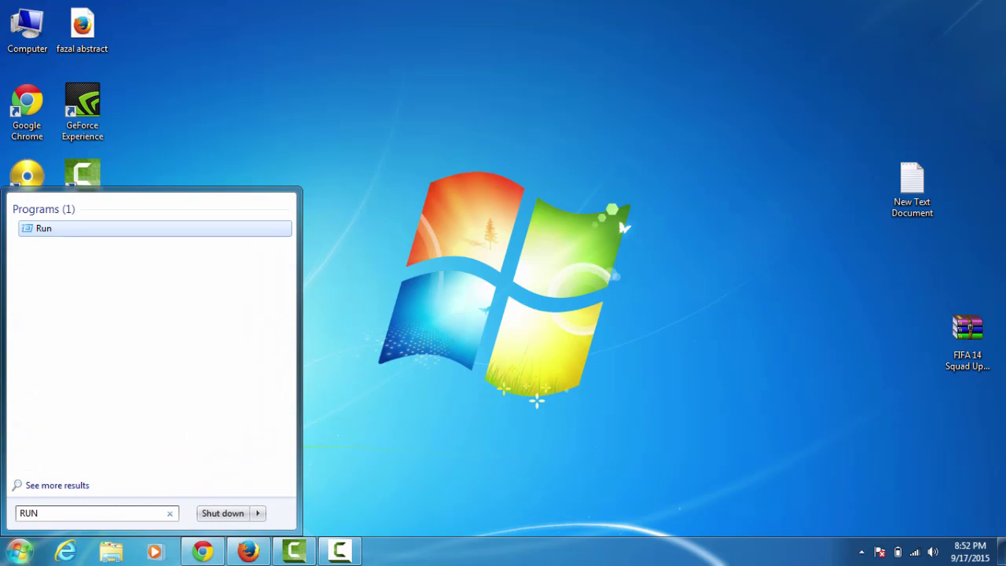
pyautogui.press('Up')
pyautogui.press('Up')
pyautogui.press('Up')
pyautogui.press('Up')
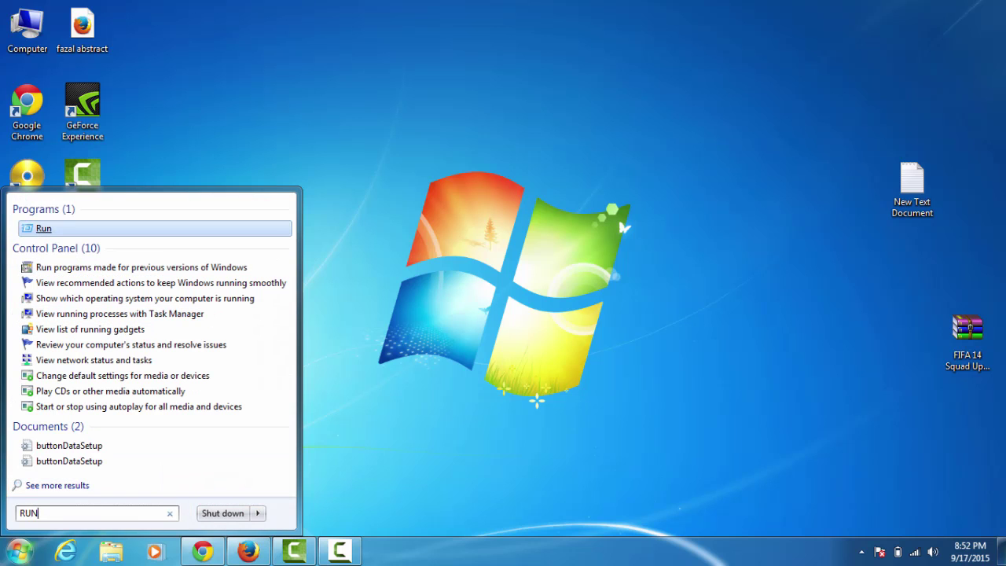
pyautogui.press('Return')
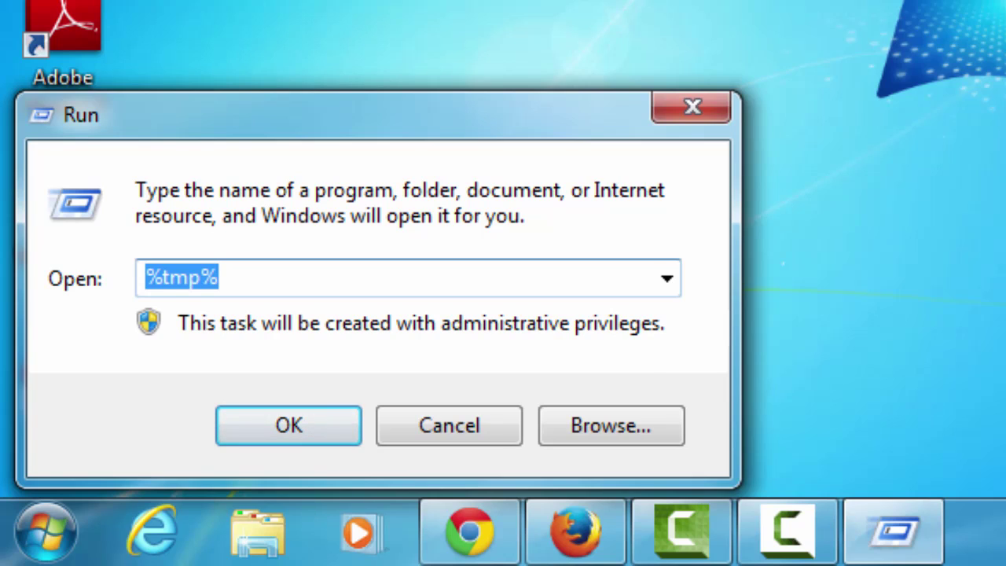
# Open the current account's temporary files folder by running %tmp%
pyautogui.write('%TM')
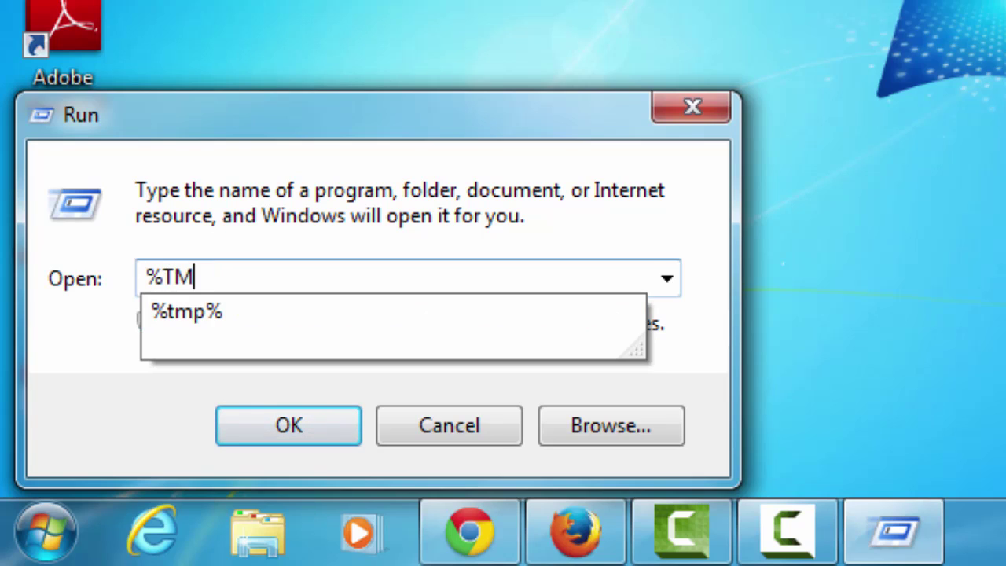
pyautogui.press('BackSpace')
pyautogui.press('BackSpace')
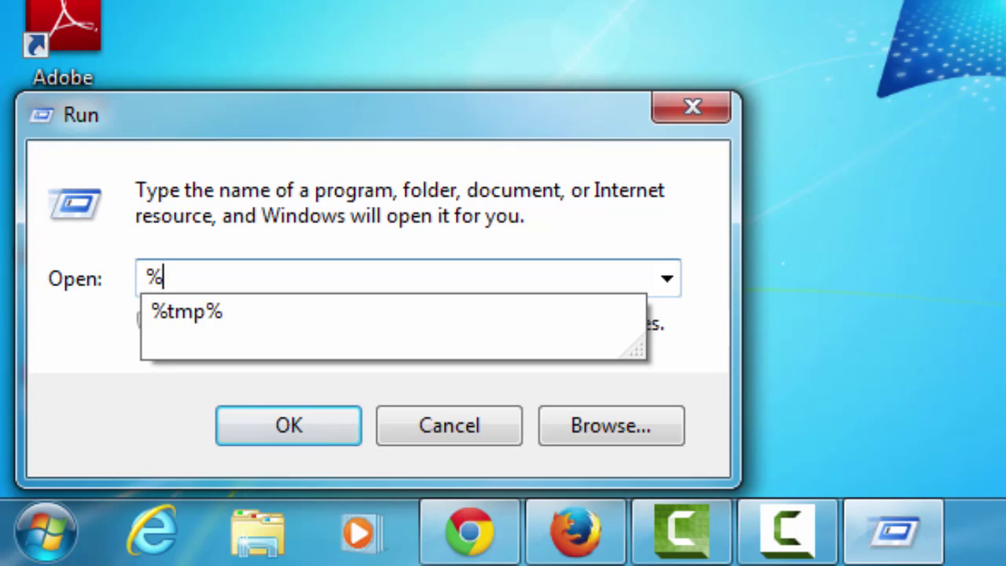
pyautogui.write('tmp')
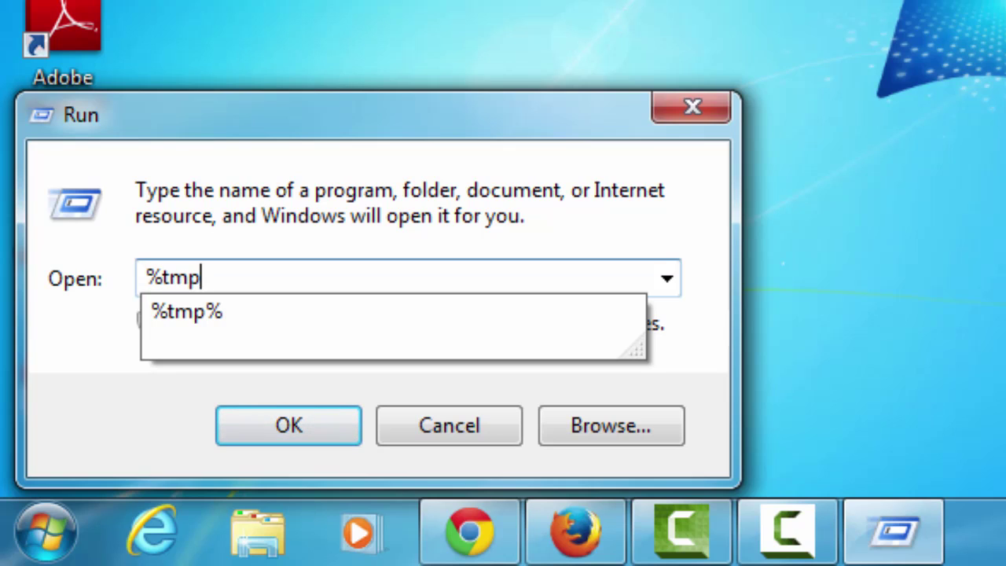
pyautogui.write('%')
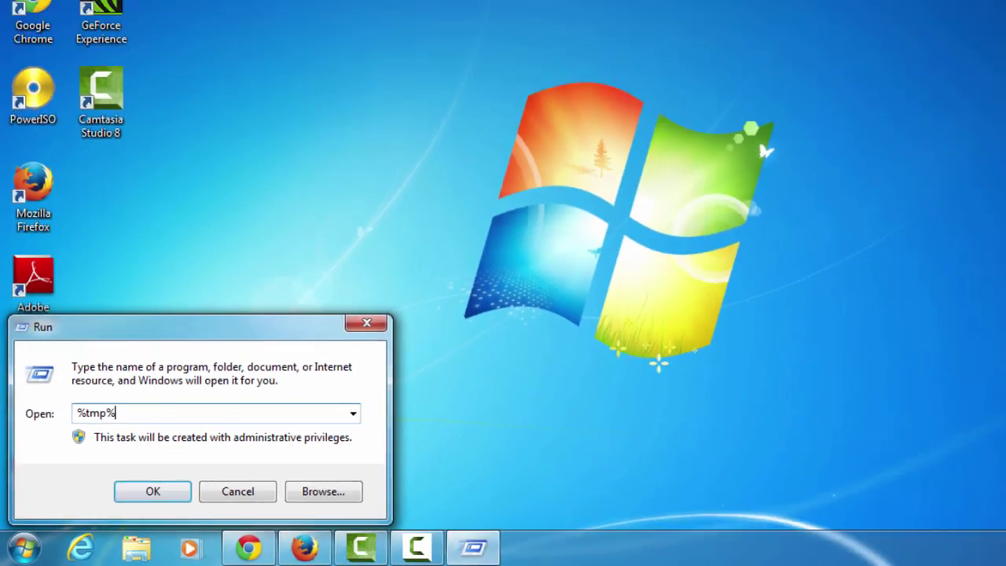
pyautogui.press('Return')
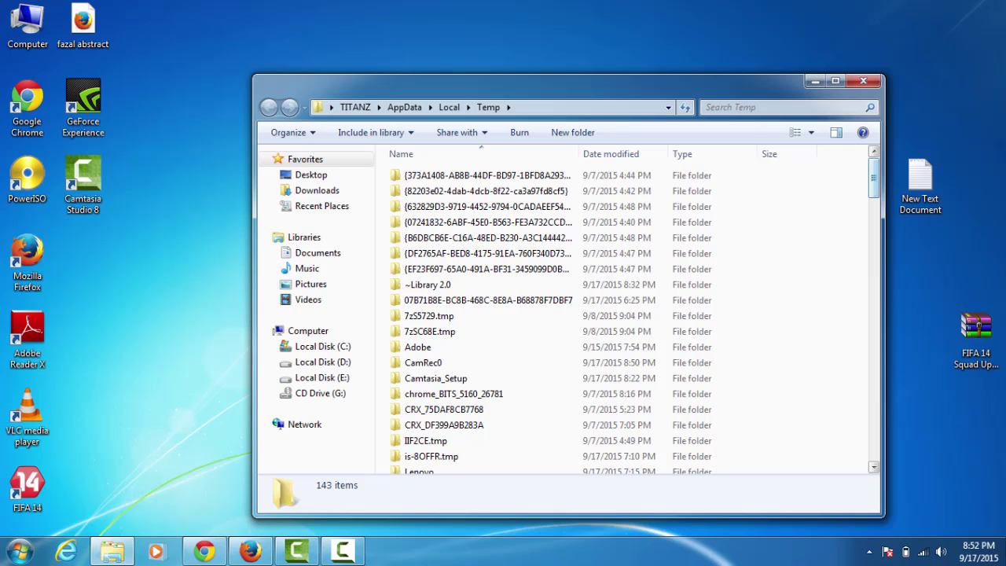
# Select all items in the AppData Temp folder, view their combined properties to check the size, and close the properties
pyautogui.scroll(-7, 566, 314)
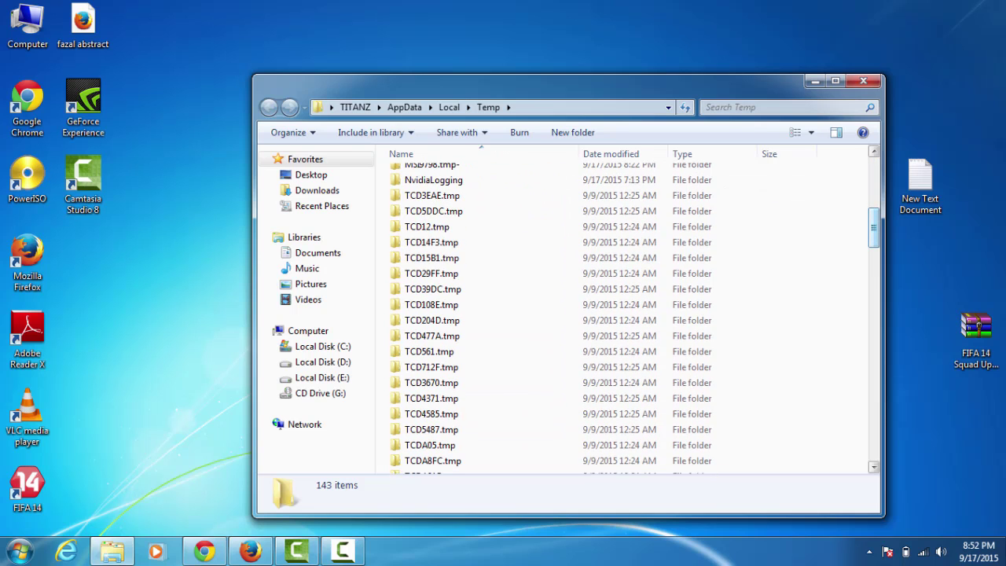
pyautogui.scroll(-15, 722, 228)
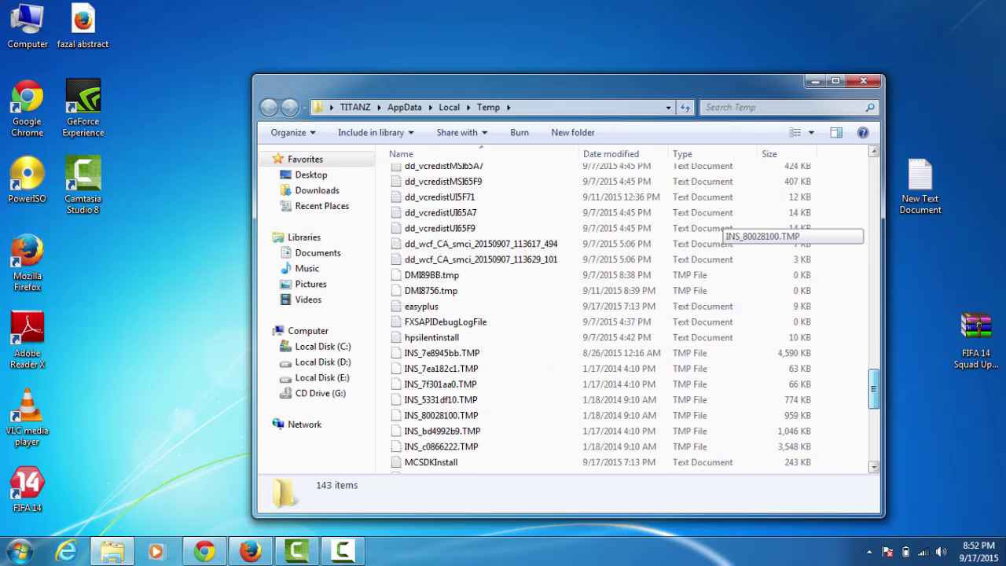
pyautogui.click(441, 368)
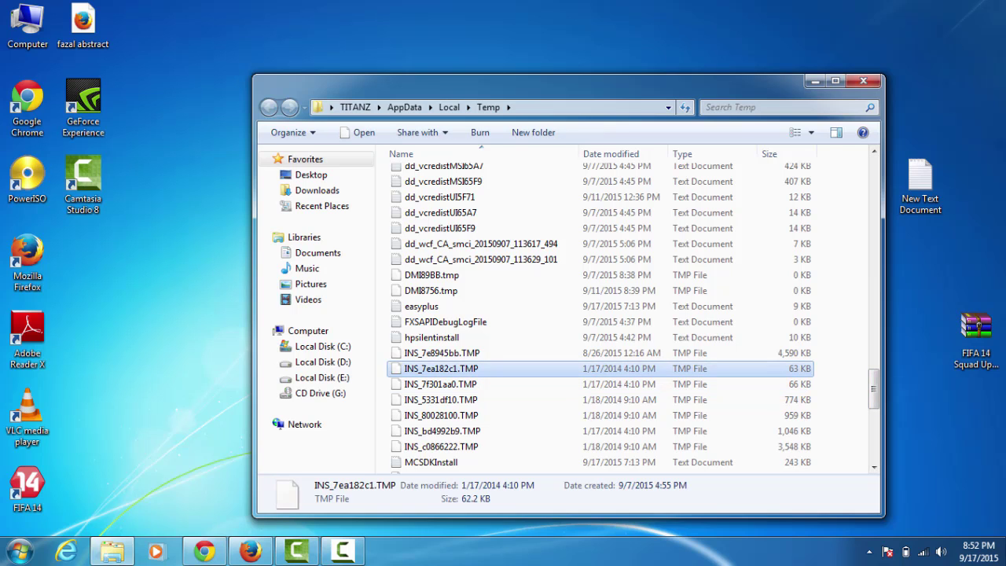
pyautogui.hotkey('ctrl', 'a')
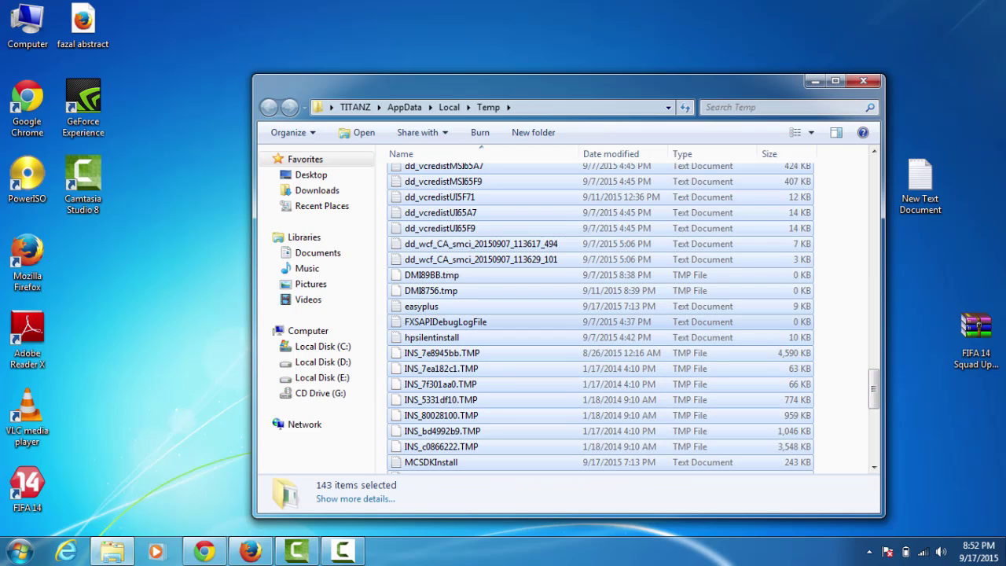
pyautogui.rightClick(717, 332)
pyautogui.click(766, 318)
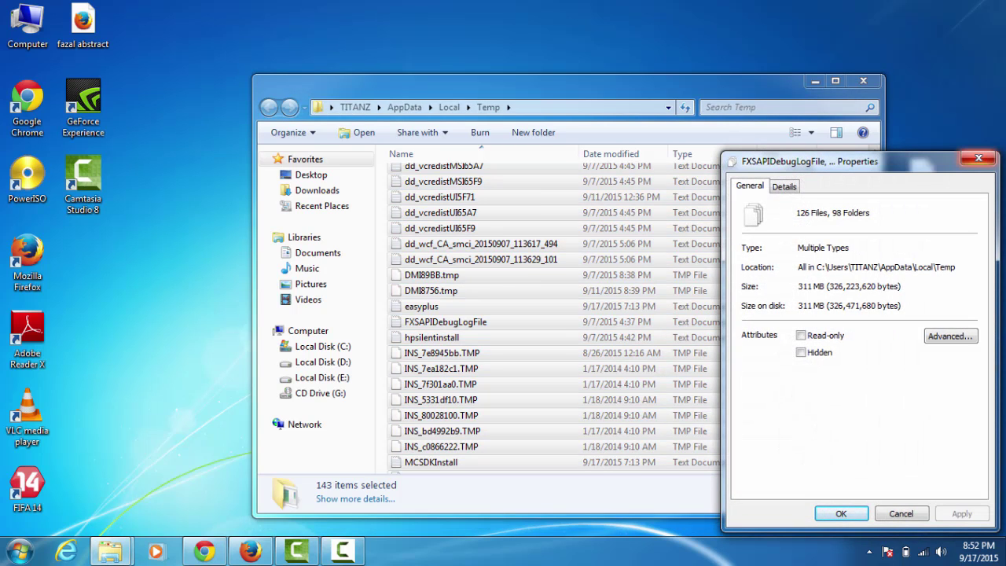
pyautogui.press('Escape')
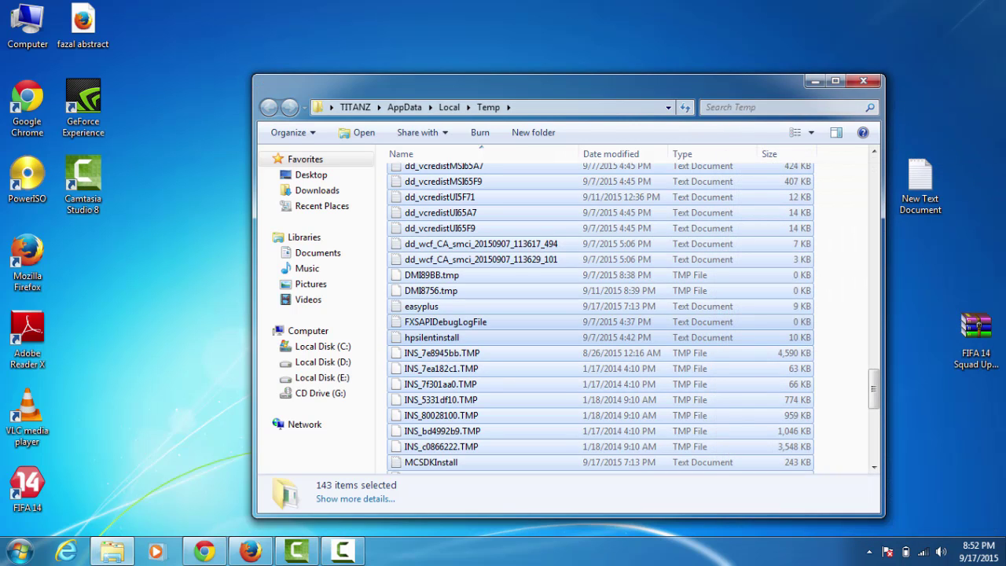
# Permanently delete all the selected items in the AppData Temp folder
pyautogui.rightClick(771, 333)
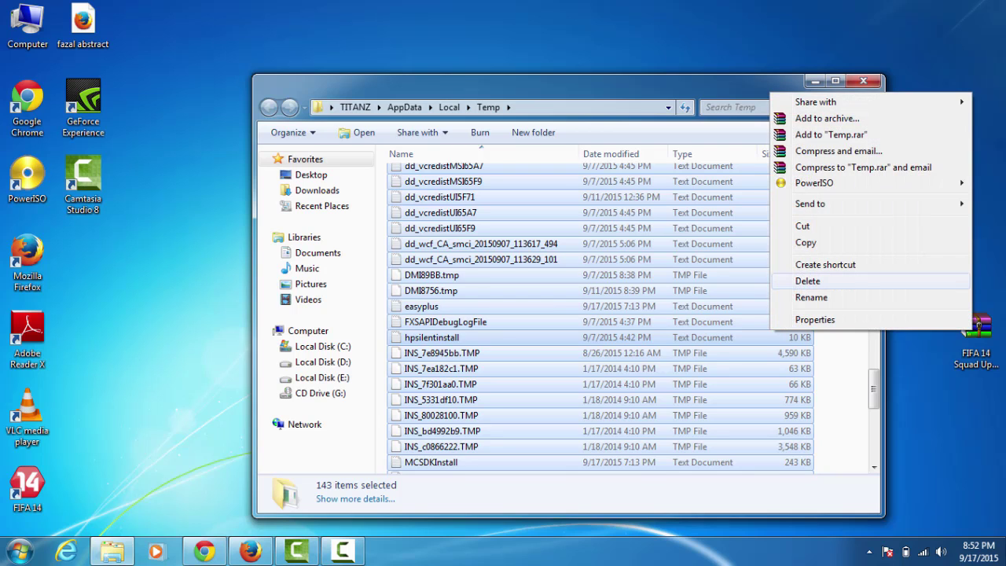
pyautogui.click(807, 280)
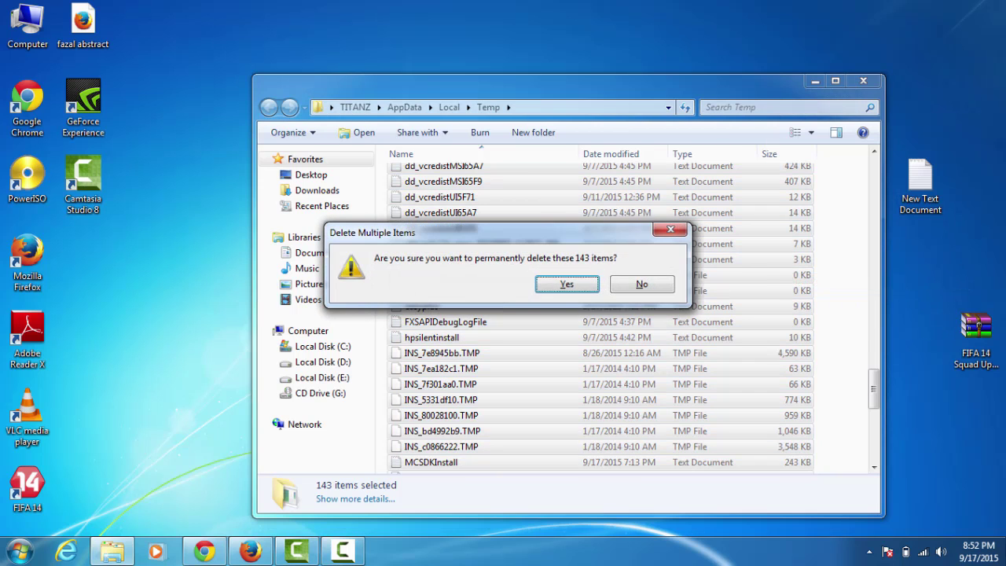
pyautogui.press('Return')
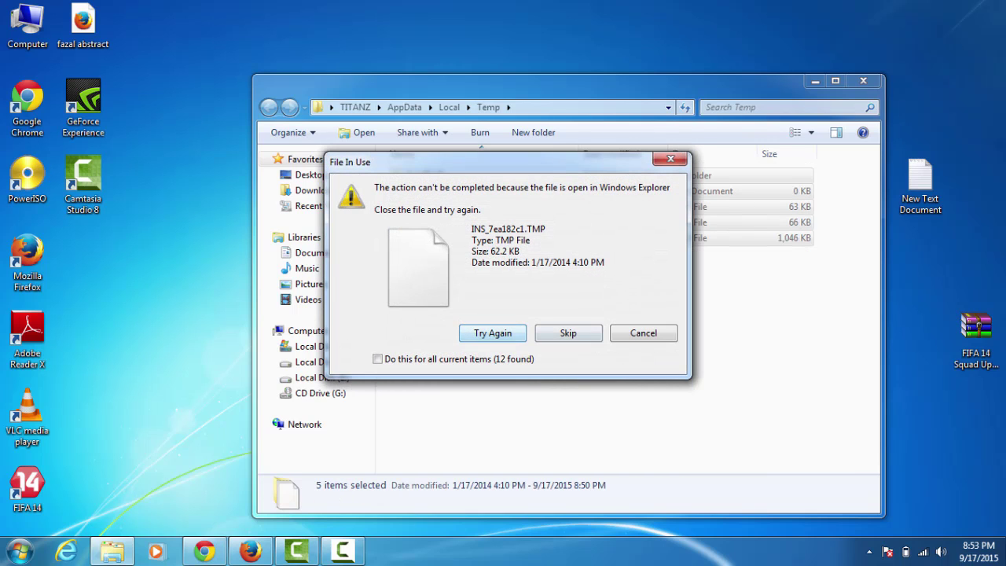
# Skip the files that are in use by Windows Explorer and Camtasia Recorder during the deletion
pyautogui.click(568, 333)
pyautogui.click(568, 332)
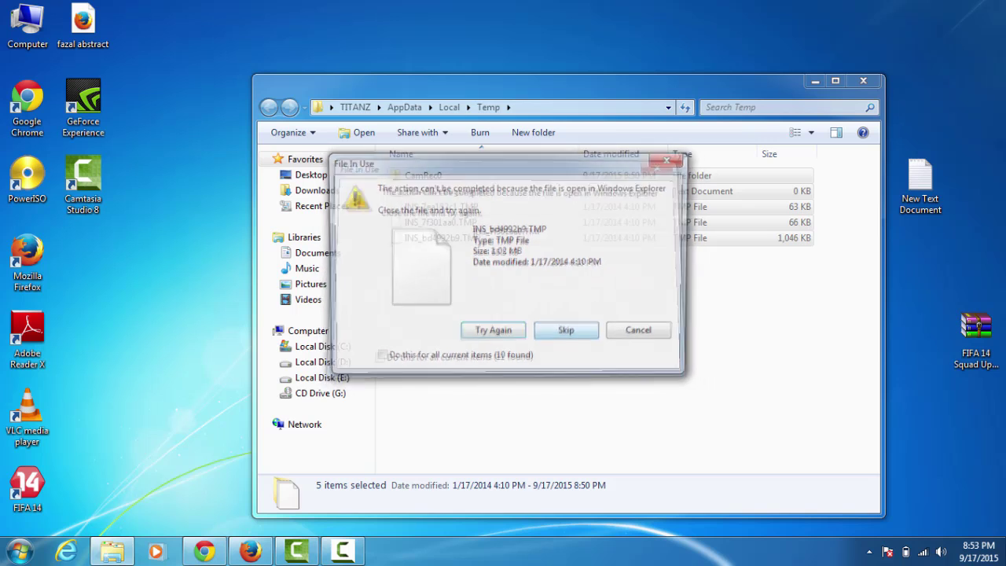
pyautogui.click(568, 332)
pyautogui.click(568, 332)
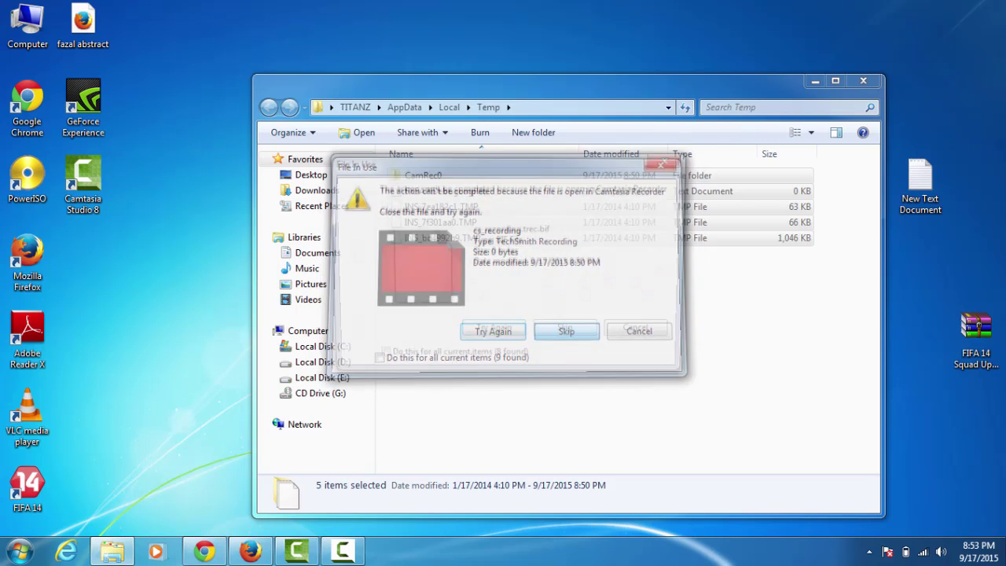
pyautogui.click(568, 332)
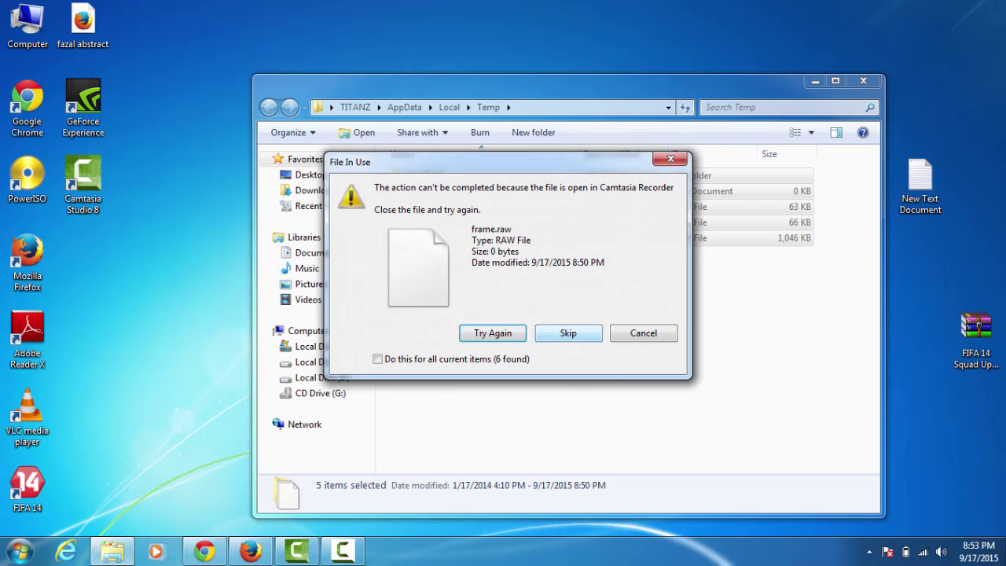
pyautogui.click(568, 333)
pyautogui.click(567, 332)
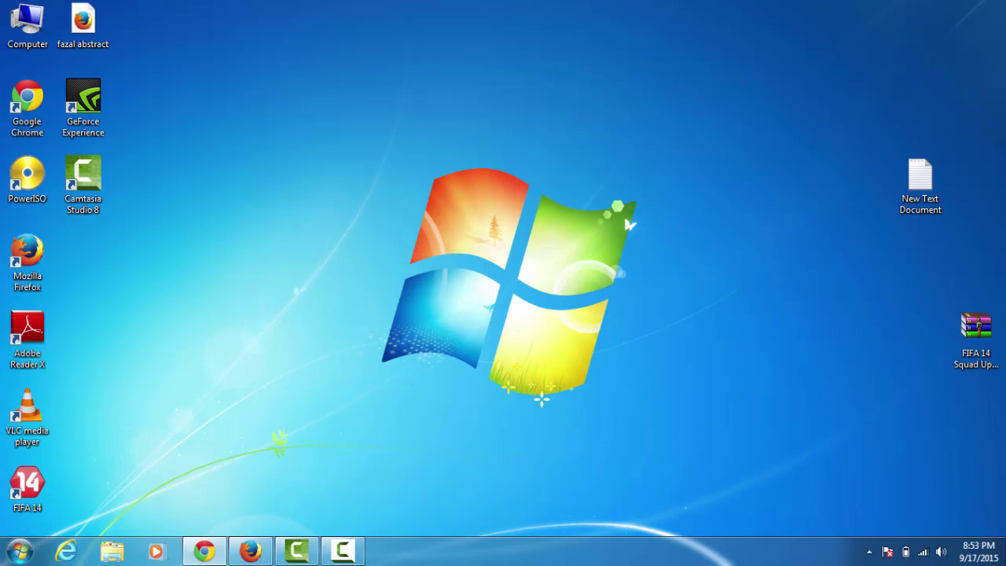
# Open the Windows Temp folder by running temp from the Run dialog
pyautogui.press('super')
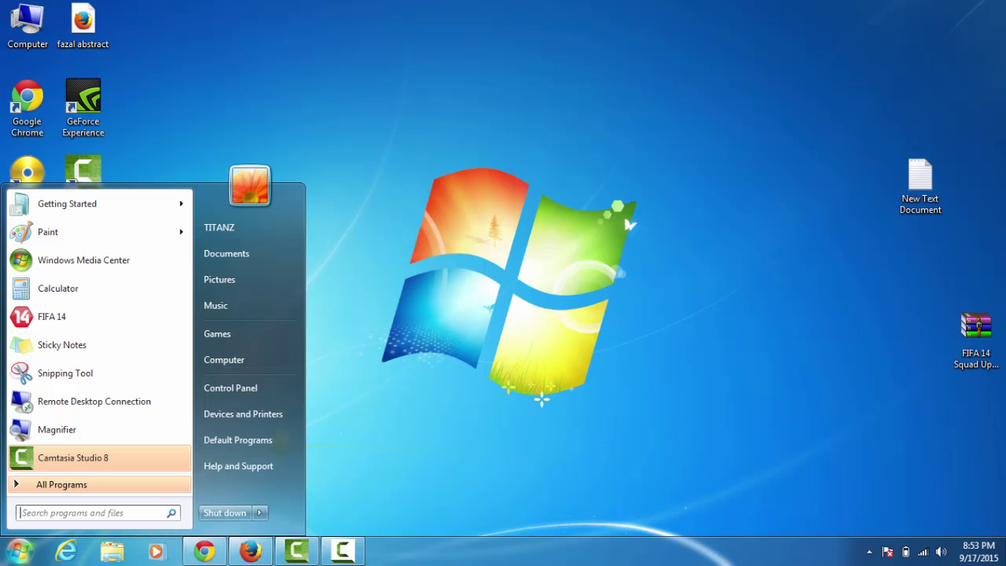
pyautogui.write('run')
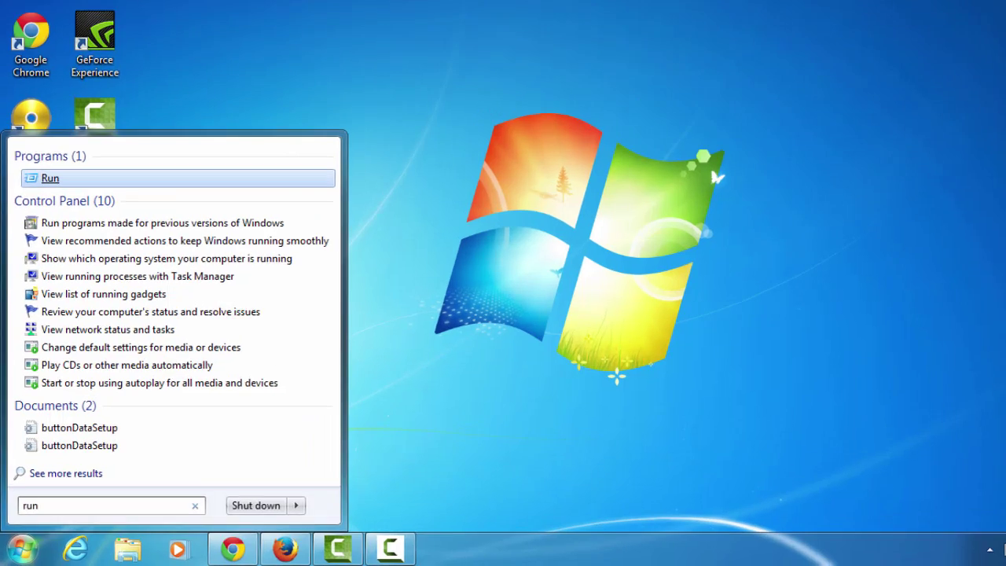
pyautogui.press('Return')
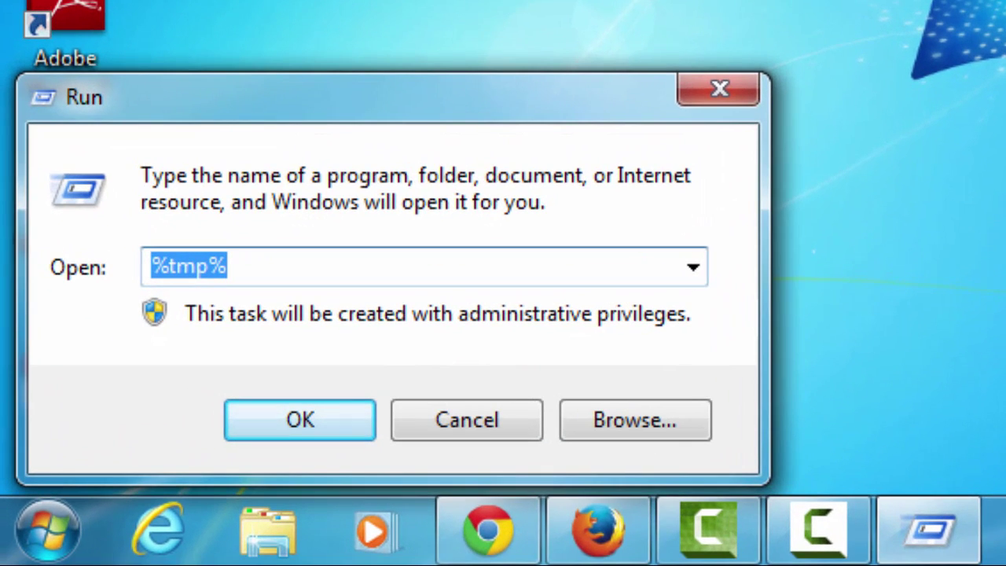
pyautogui.write('temp')
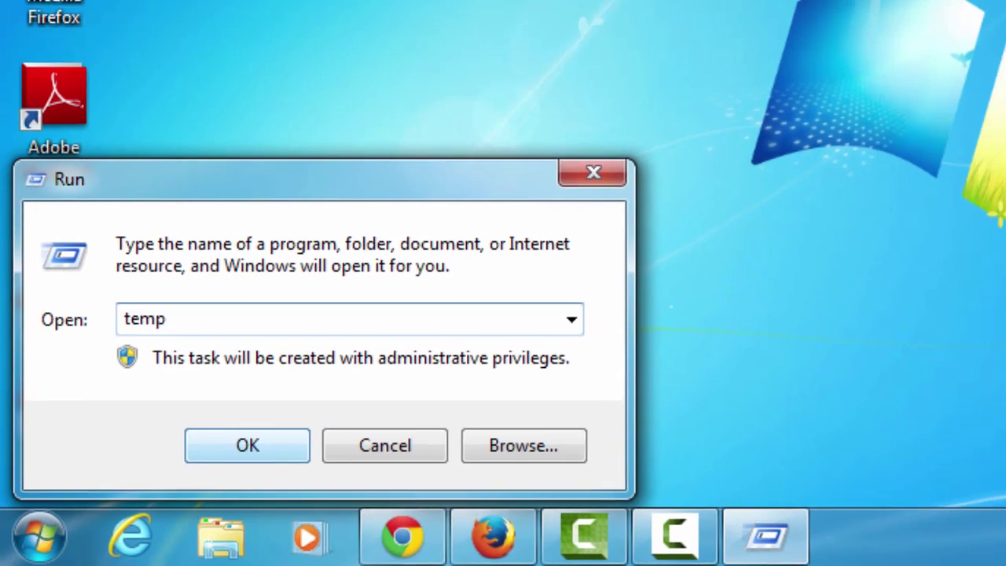
pyautogui.press('Return')
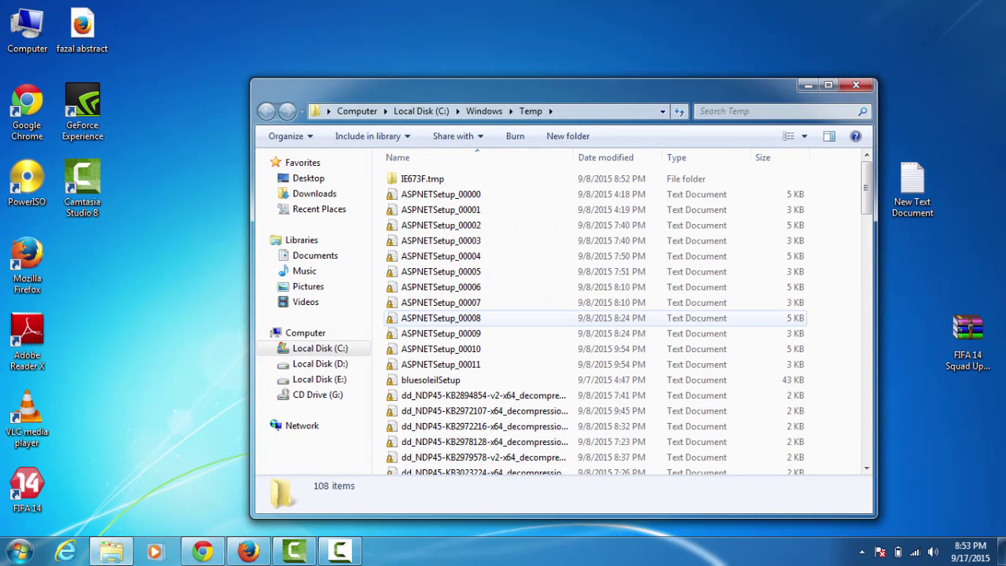
# Select all items in the Windows Temp folder, view their combined properties to check the size, and close the properties
pyautogui.click(440, 317)
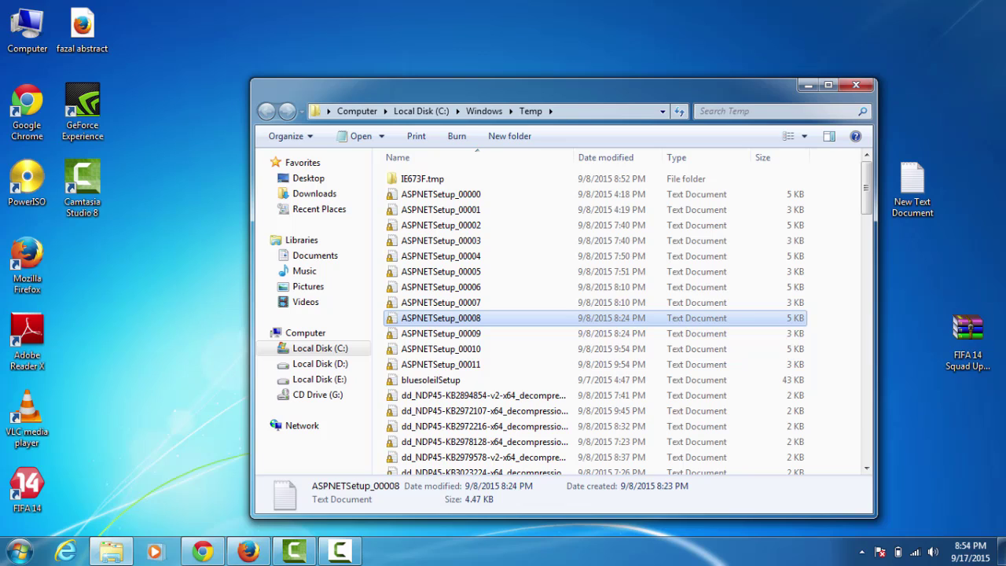
pyautogui.hotkey('ctrl', 'a')
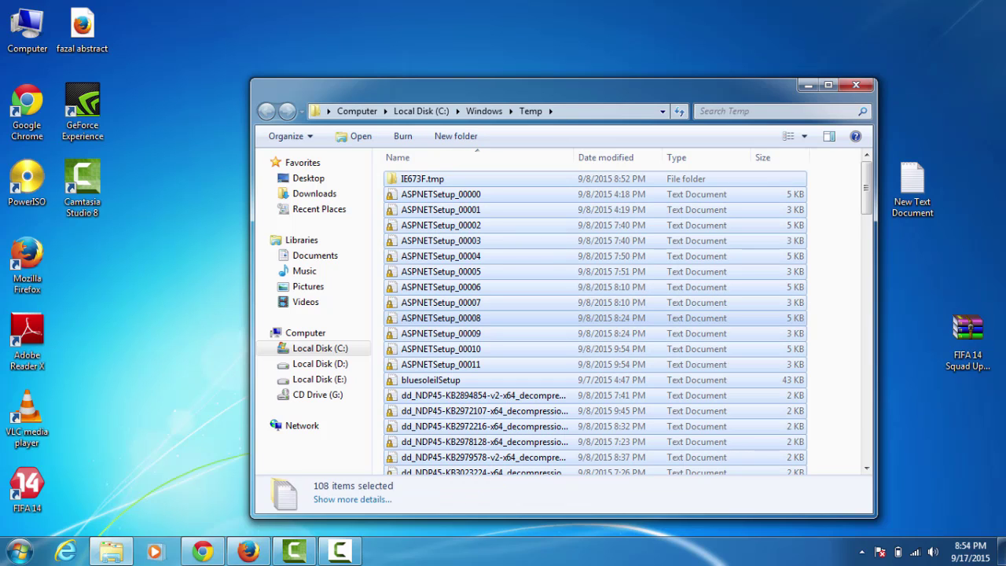
pyautogui.hotkey('shift', 'F10')
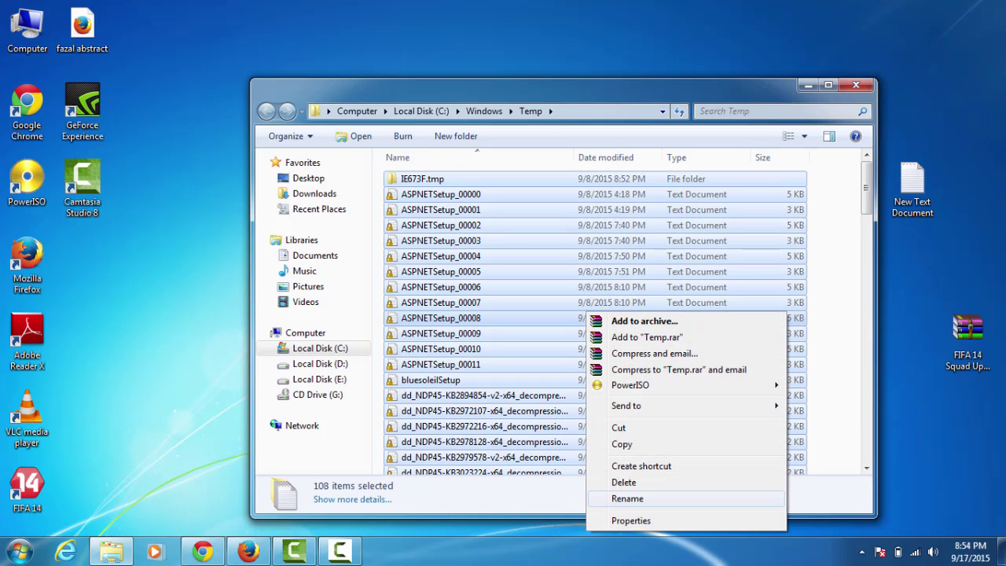
pyautogui.press('r')
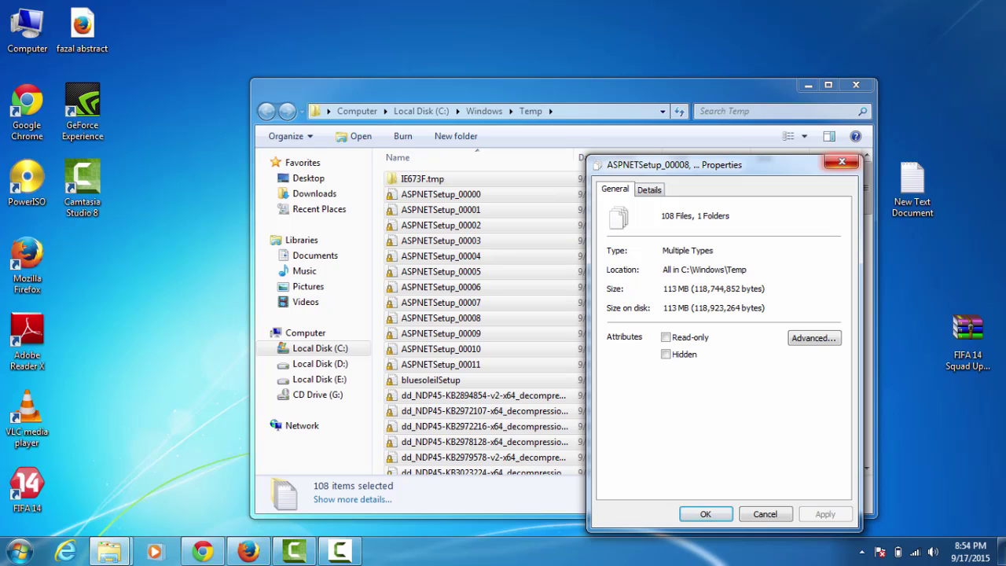
pyautogui.click(841, 161)
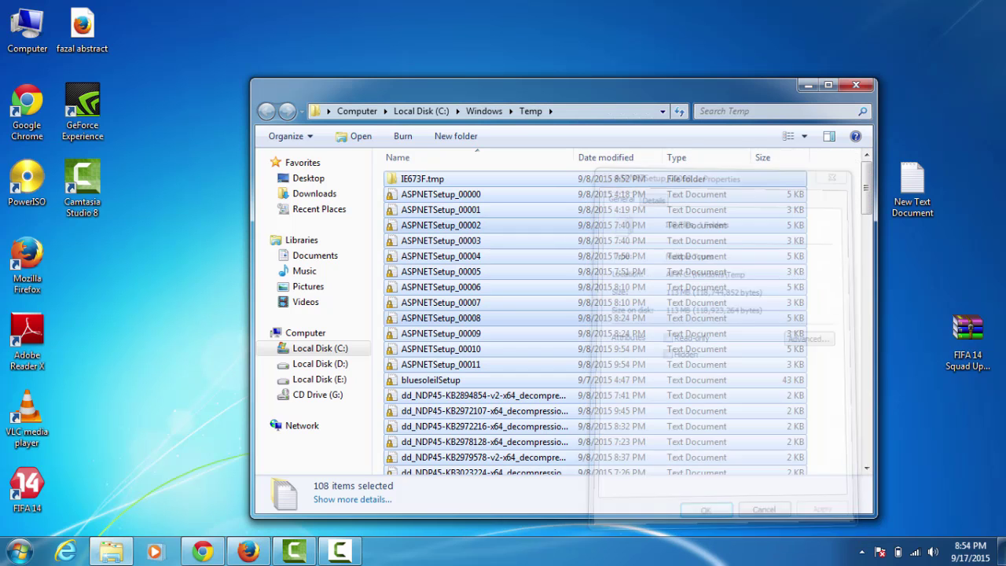
# Delete all the selected items in the Windows Temp folder to the Recycle Bin
pyautogui.rightClick(573, 270)
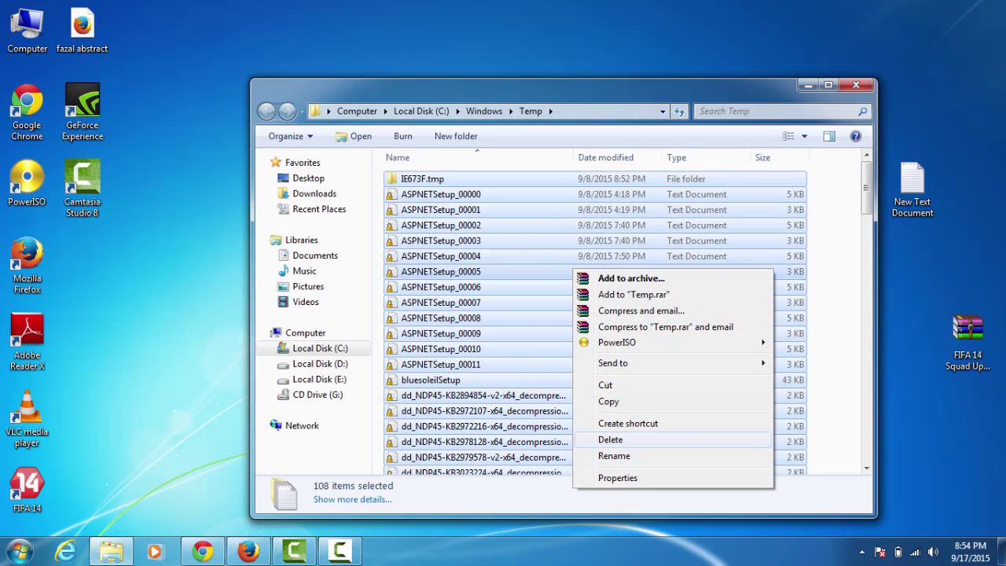
pyautogui.click(609, 439)
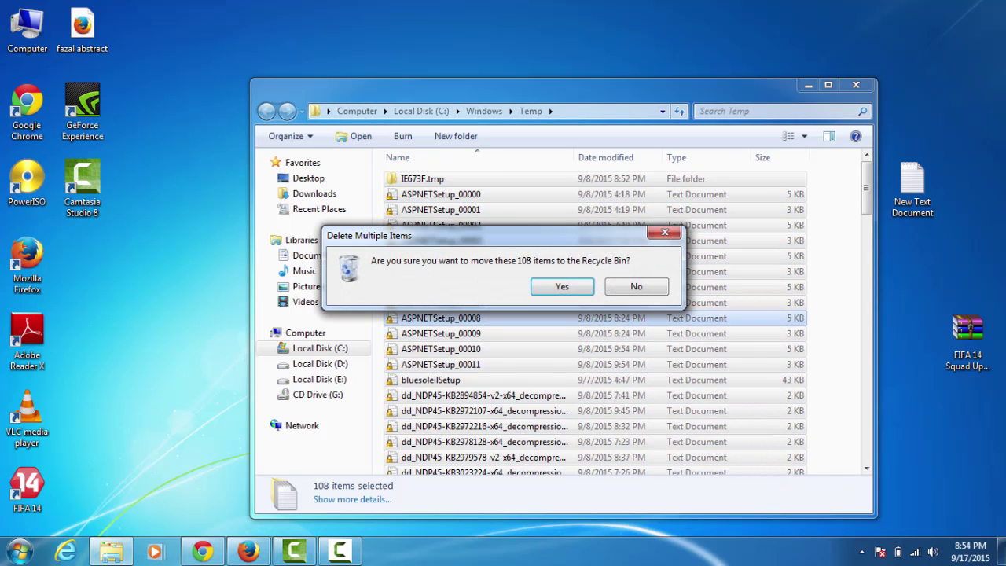
pyautogui.press('Return')
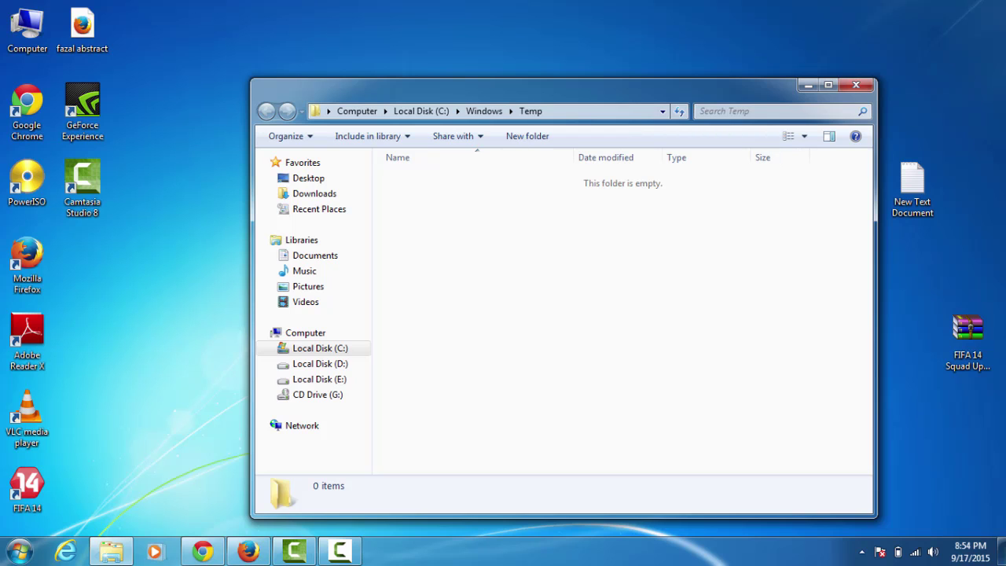
# Close the Temp folder window and open the Windows Prefetch folder by running prefetch from the Run dialog
pyautogui.click(855, 84)
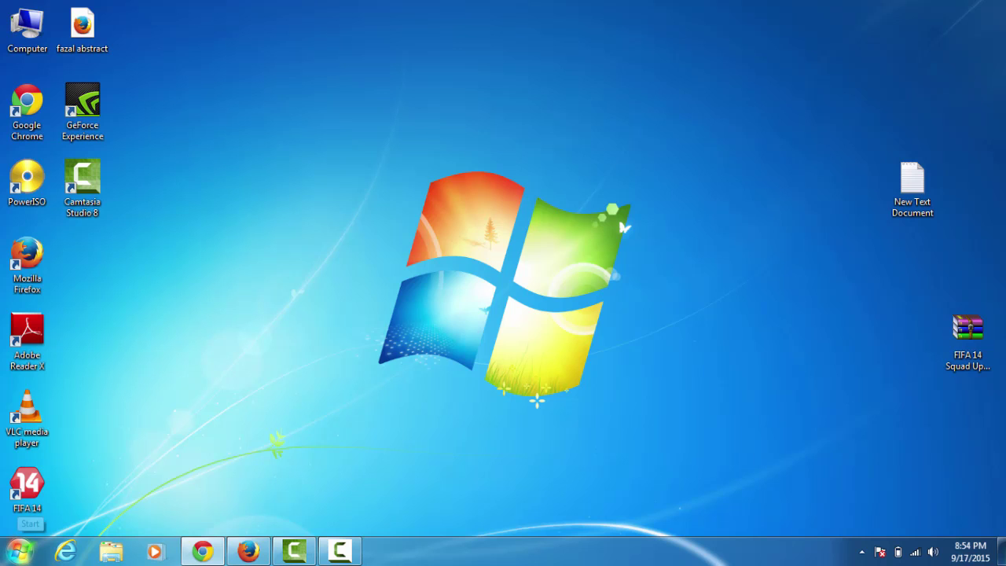
pyautogui.click(20, 551)
pyautogui.write('run')
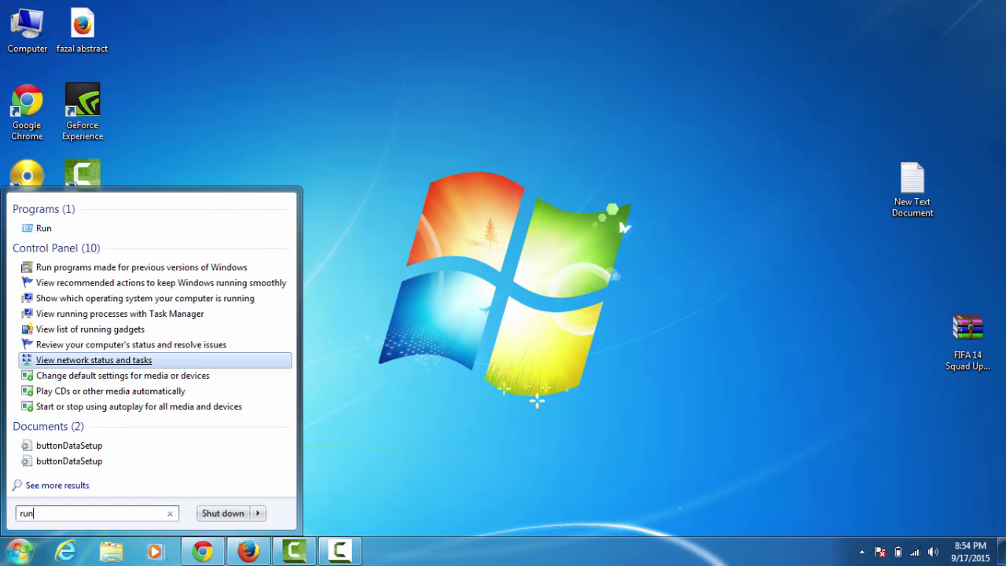
pyautogui.press('Return')
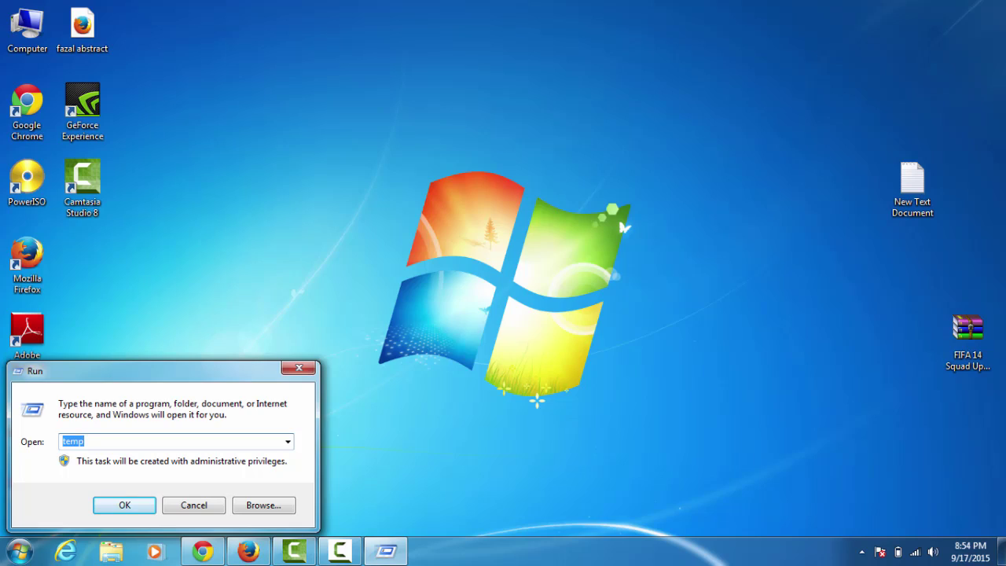
pyautogui.write('prefe')
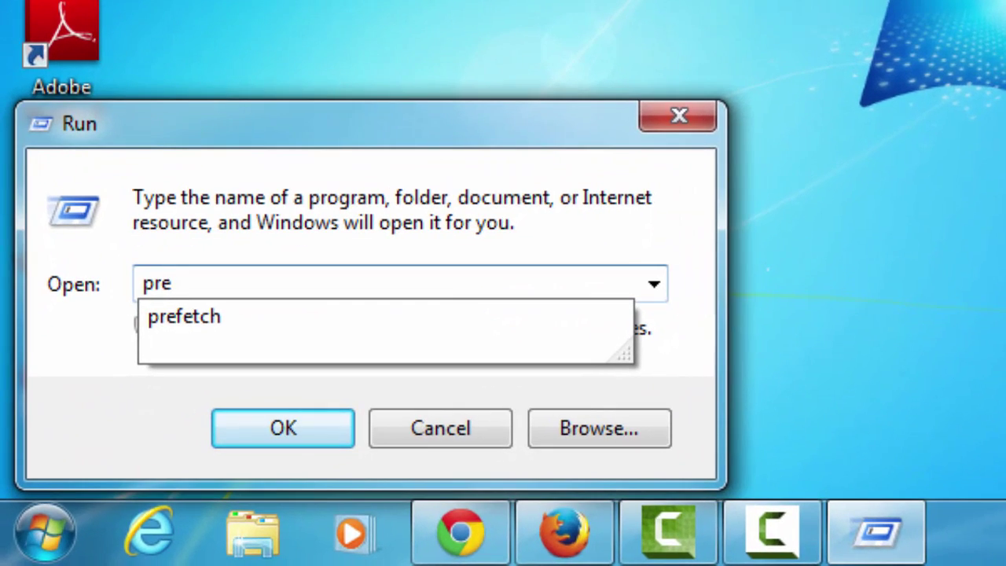
pyautogui.write('tch')
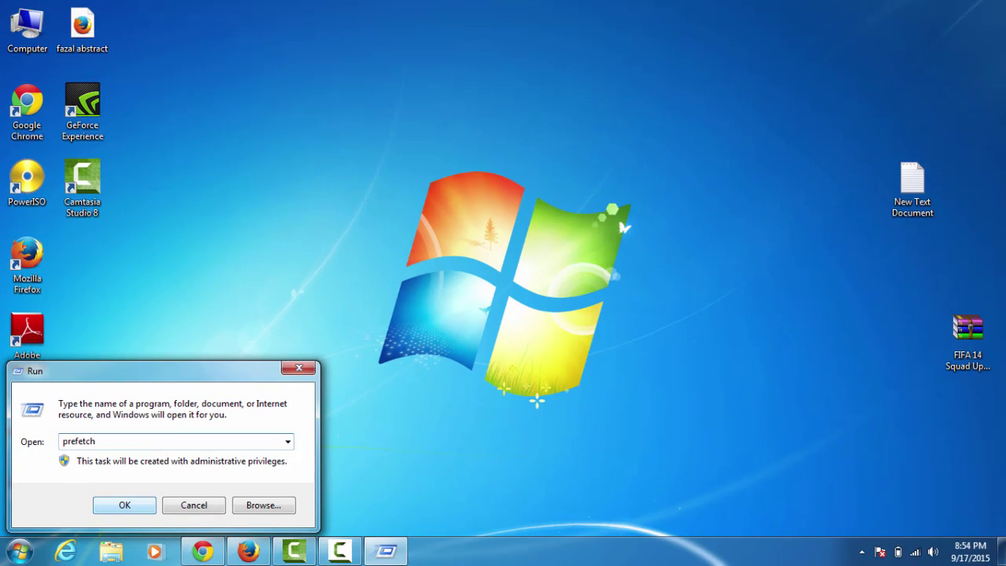
pyautogui.click(139, 497)
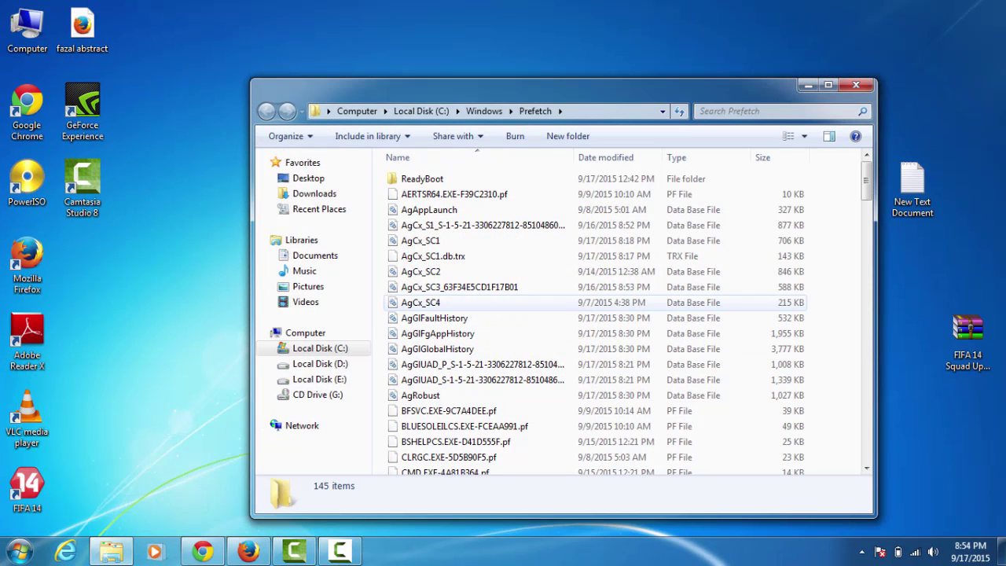
# Delete all items in the Prefetch folder to the Recycle Bin and close the folder window
pyautogui.click(421, 303)
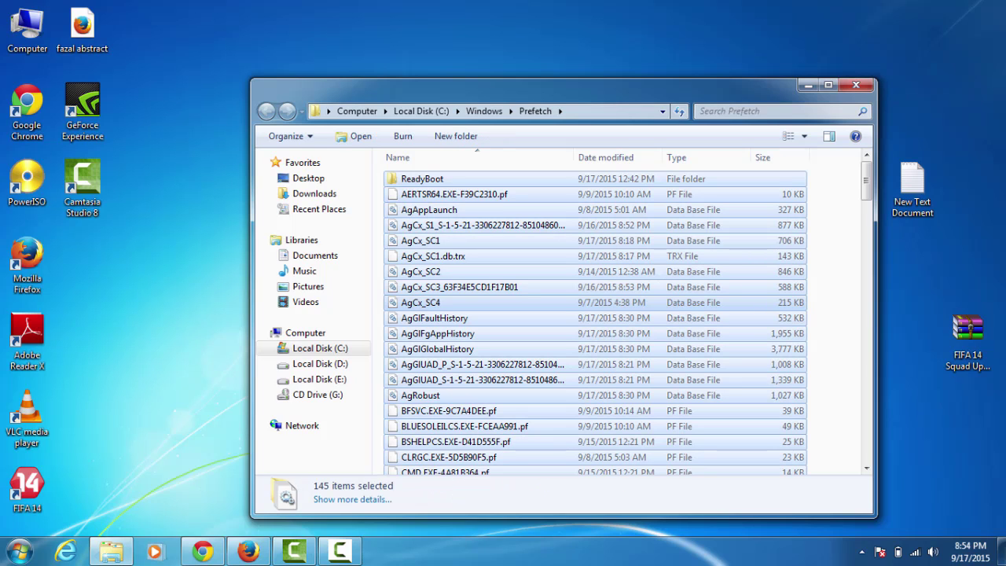
pyautogui.rightClick(569, 301)
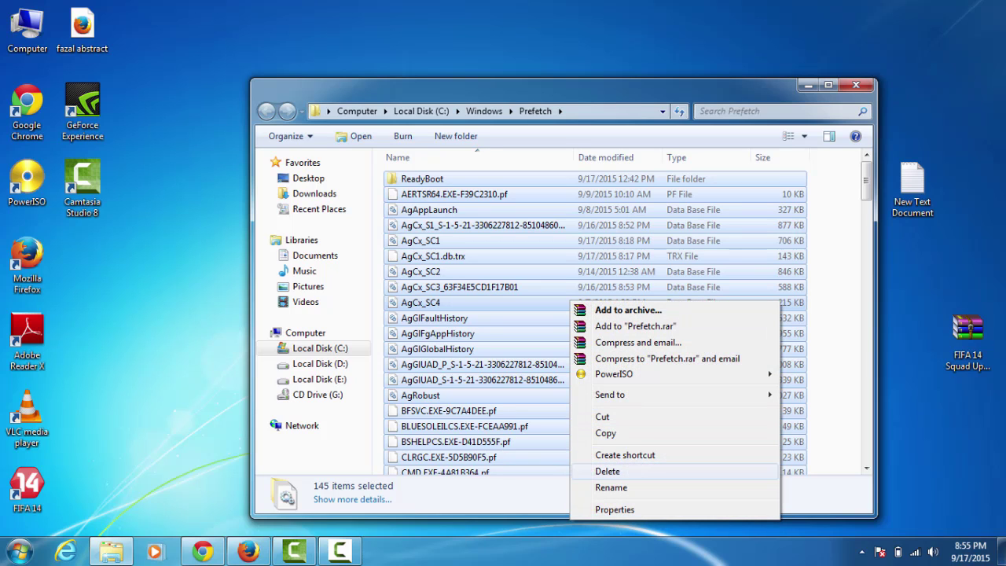
pyautogui.click(606, 471)
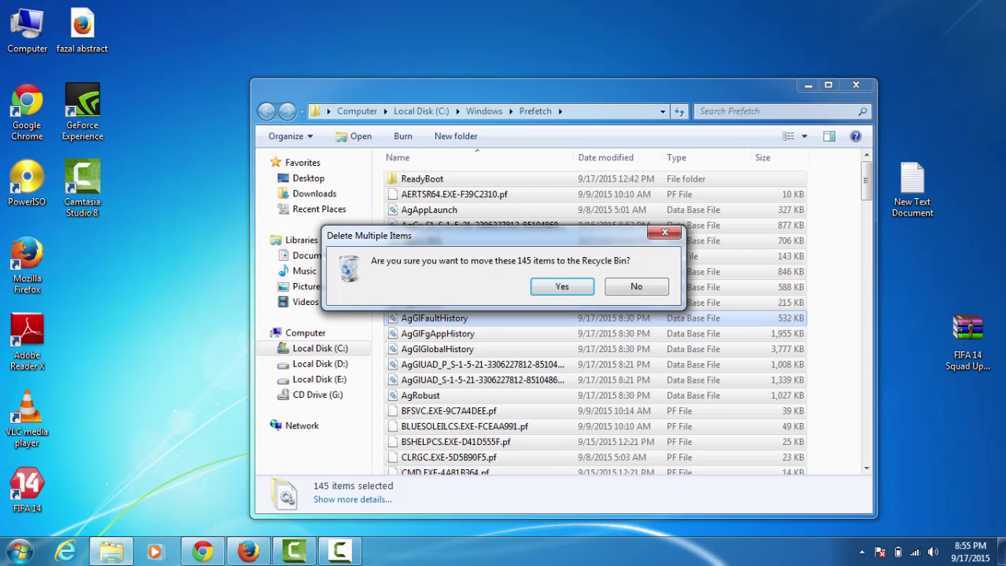
pyautogui.press('Return')
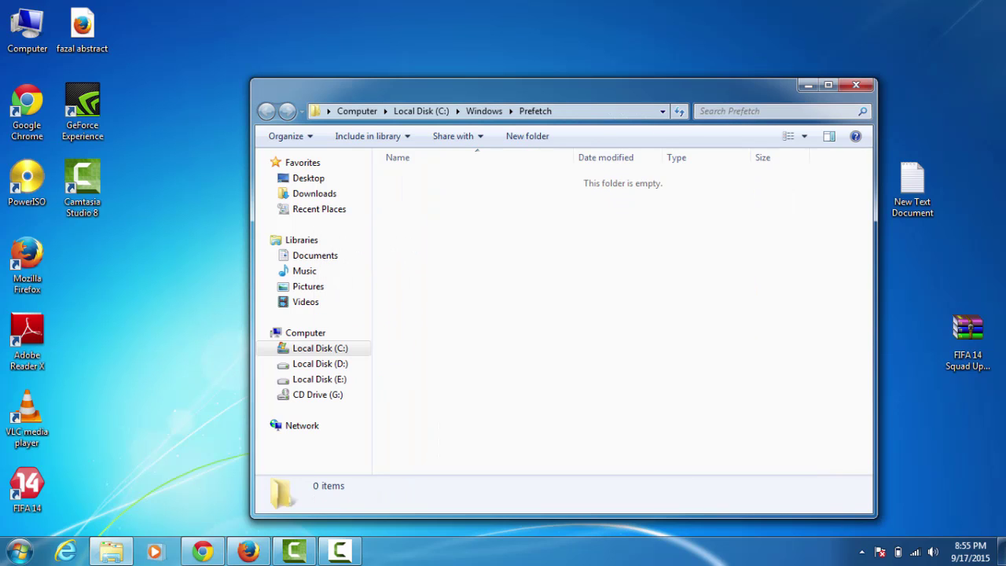
pyautogui.click(856, 84)
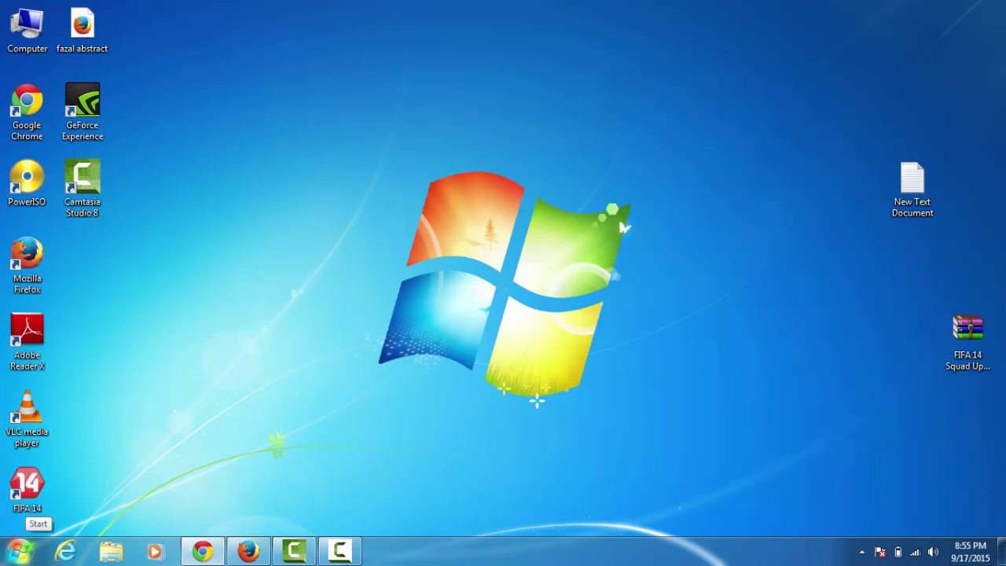
# Search the Start menu for disk, launch Disk Cleanup and choose drive (C:) for cleaning
pyautogui.click(19, 550)
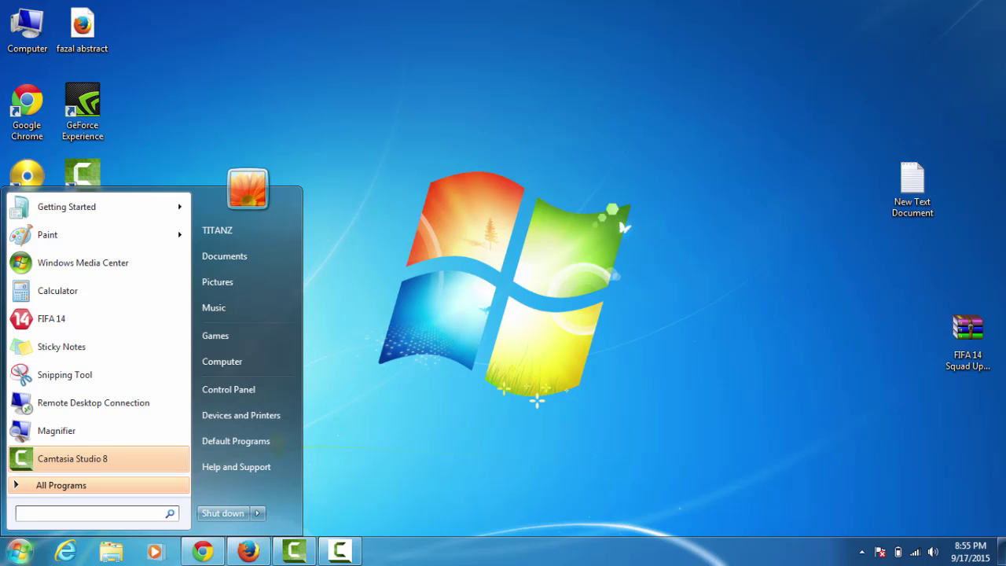
pyautogui.write('disk')
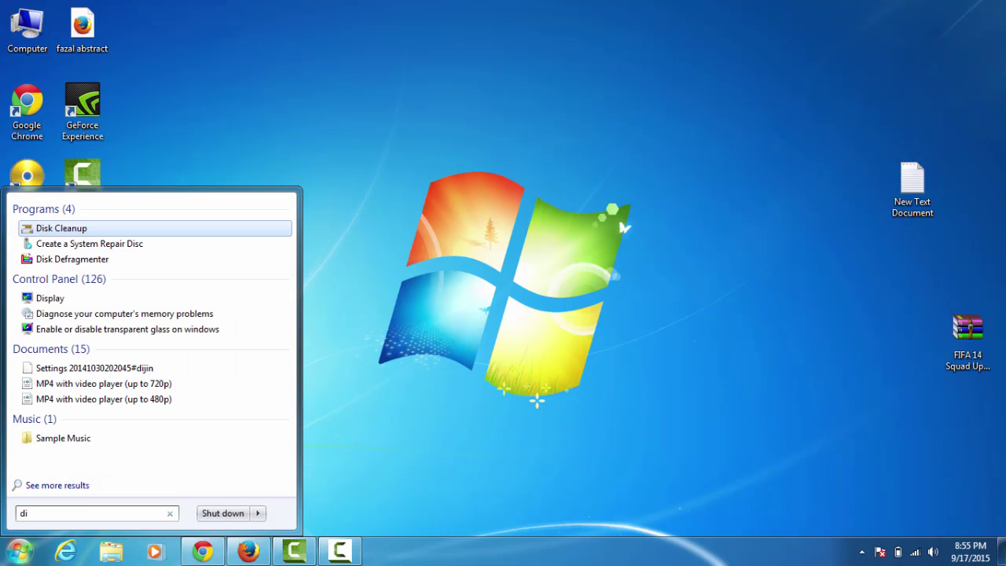
pyautogui.write('c')
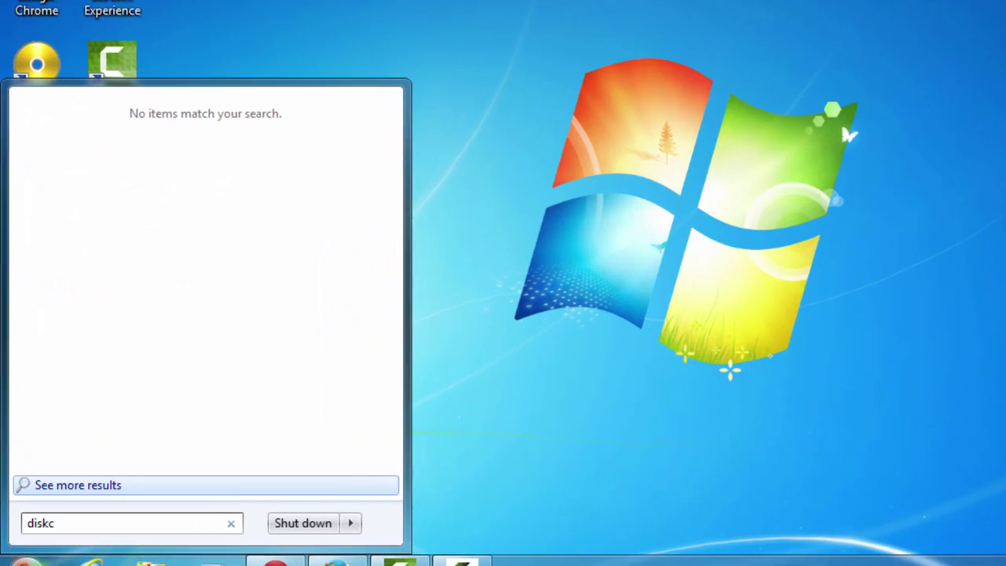
pyautogui.press('BackSpace')
pyautogui.press('Up')
pyautogui.press('Up')
pyautogui.press('Up')
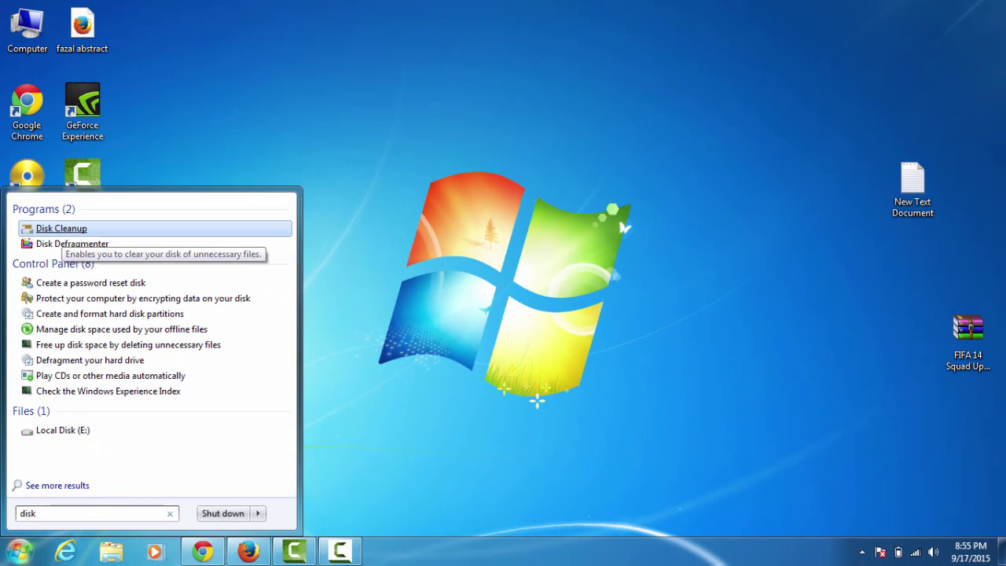
pyautogui.press('Return')
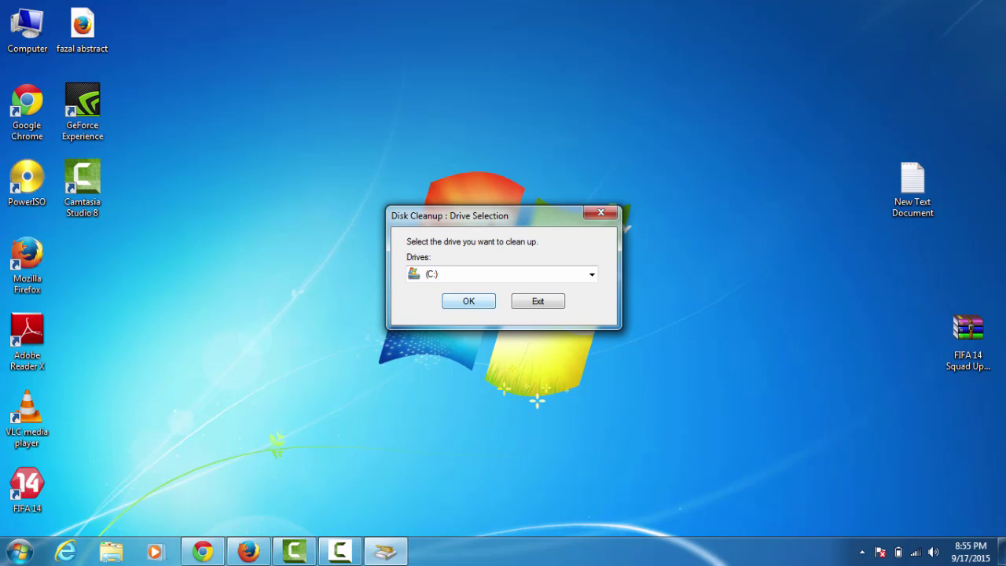
pyautogui.press('Escape')
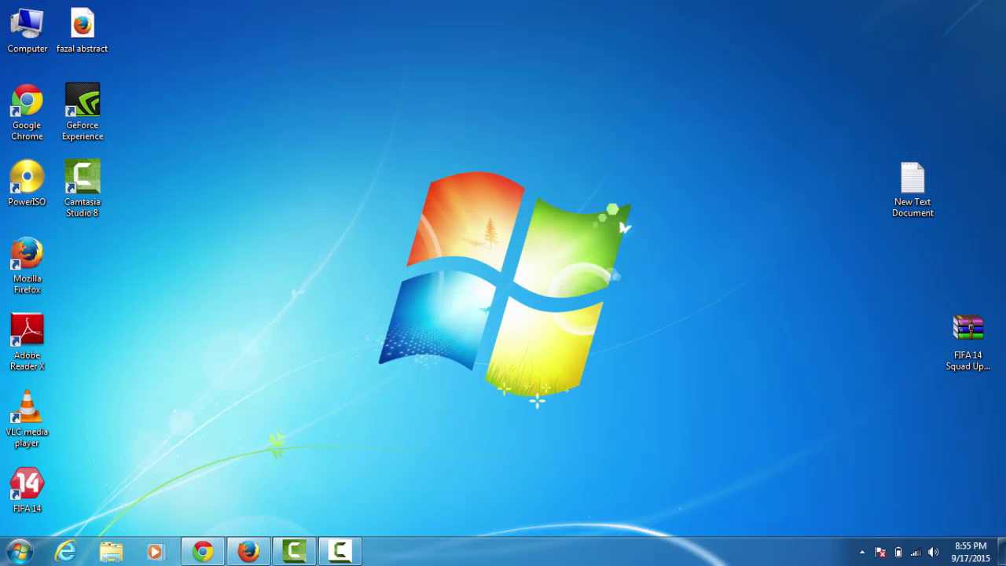
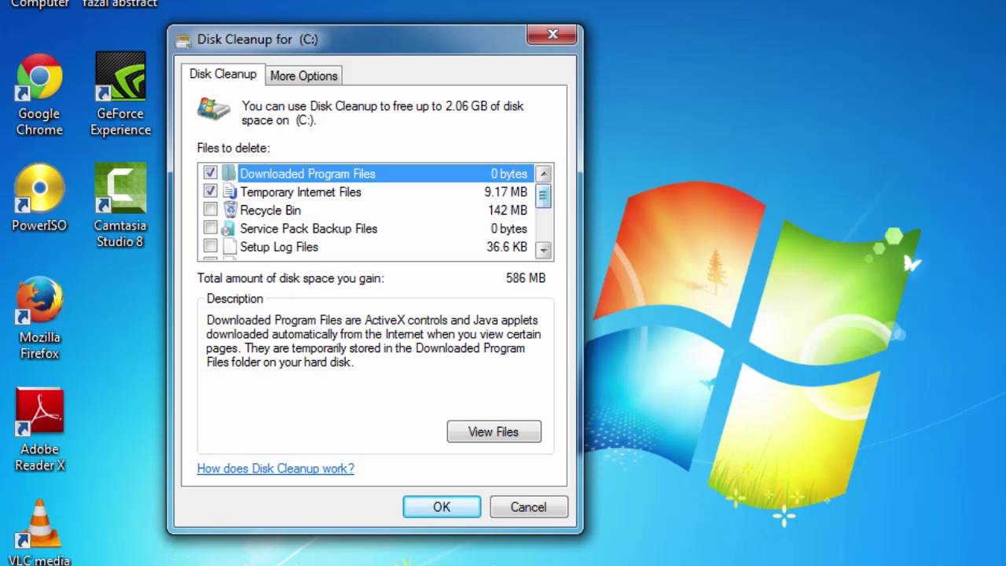
# Mark the system queued, system archived and per user archived Windows Error Reporting files for deletion
pyautogui.scroll(-2, 375, 210)
pyautogui.scroll(-1, 376, 211)
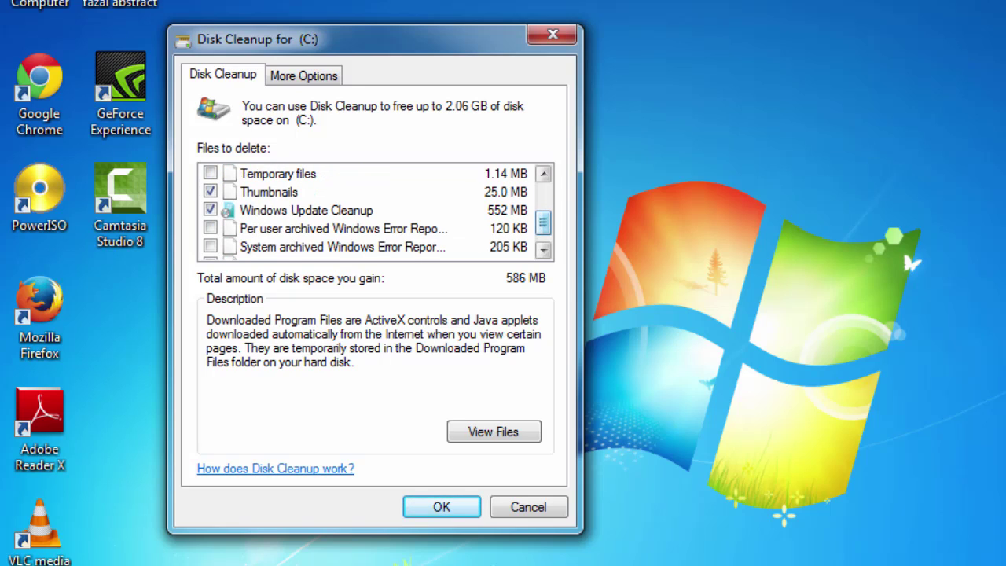
pyautogui.scroll(-1, 376, 210)
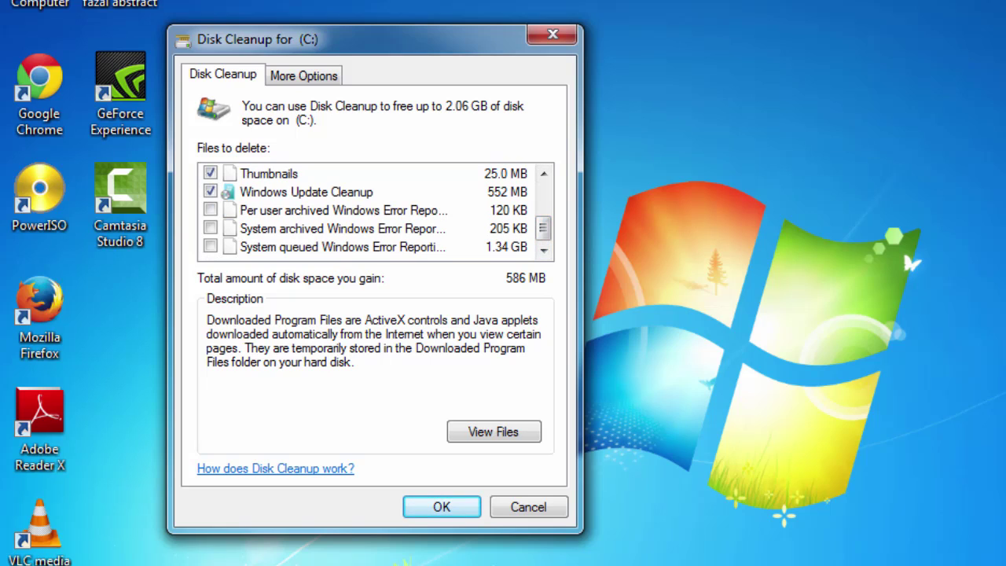
pyautogui.click(210, 246)
pyautogui.click(210, 228)
pyautogui.click(210, 210)
# Mark Recycle Bin, Service Pack Backup Files, Setup Log Files and Temporary files for deletion as well
pyautogui.press('Home')
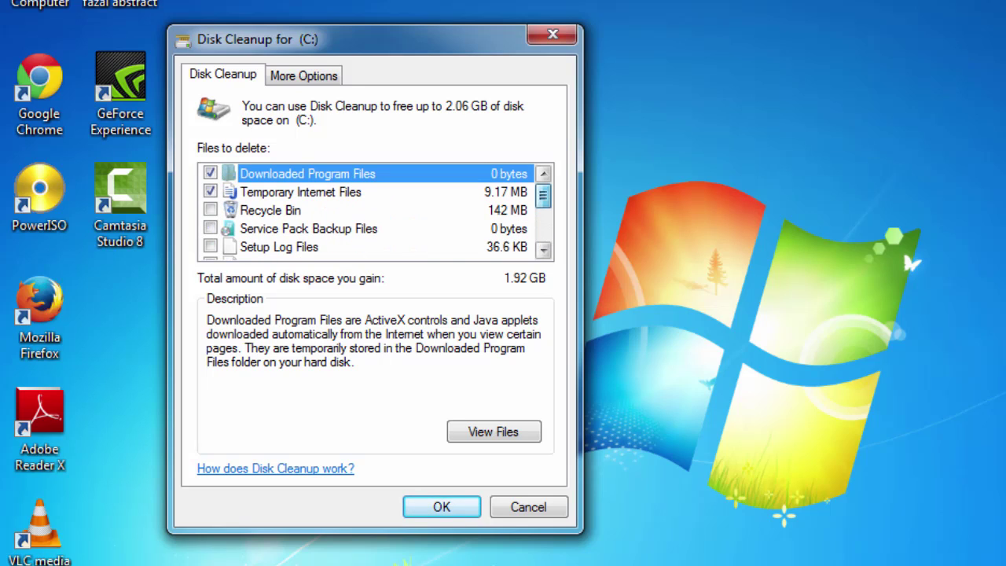
pyautogui.click(209, 209)
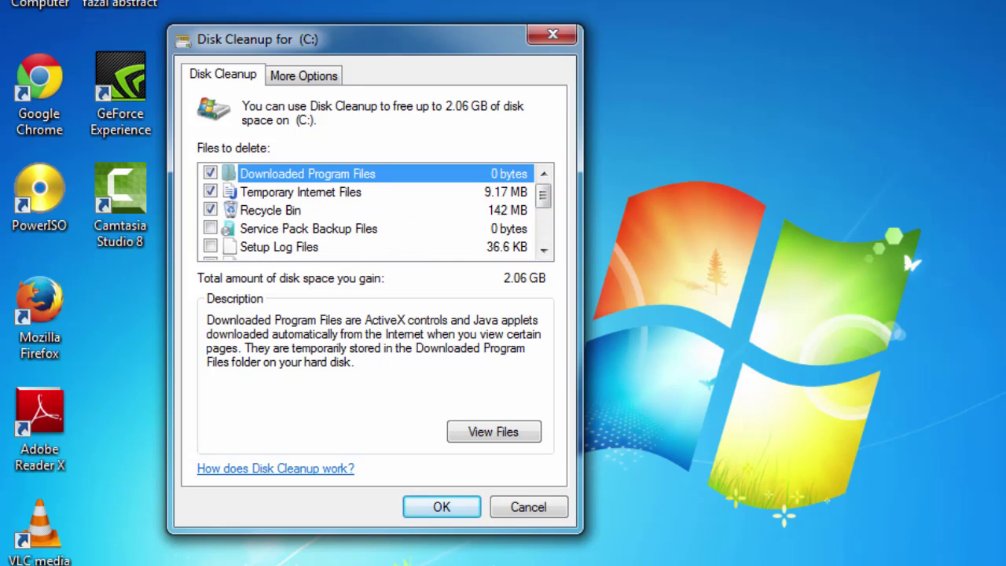
pyautogui.click(209, 228)
pyautogui.scroll(-2, 375, 211)
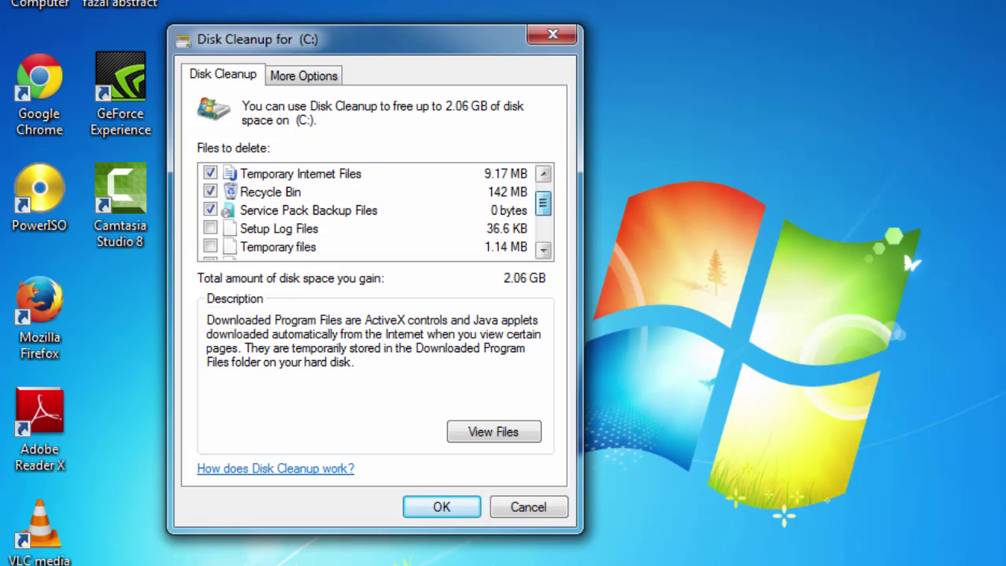
pyautogui.click(210, 210)
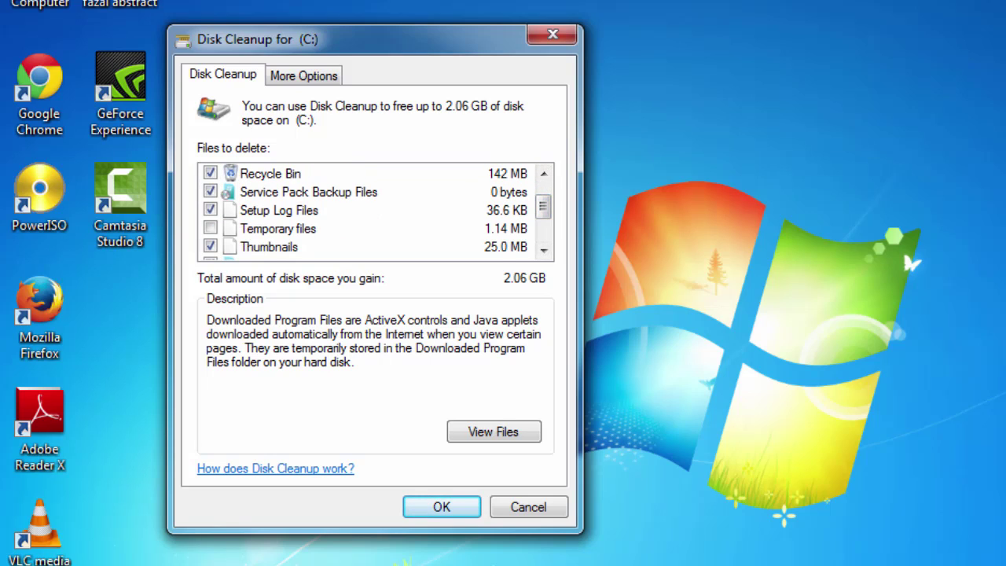
pyautogui.click(210, 227)
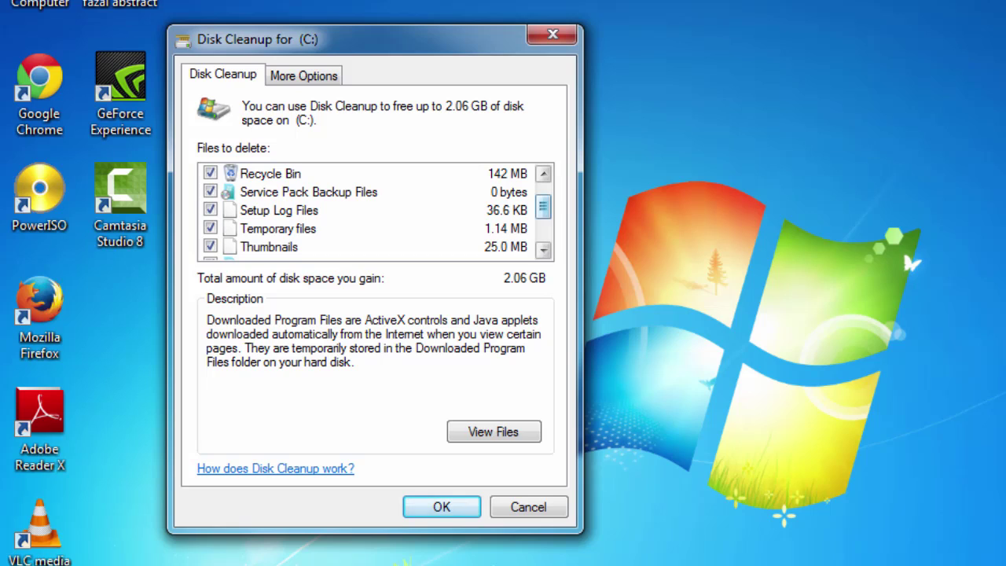
# Start the cleanup of drive (C:) with all file categories marked and confirm permanently deleting the files
pyautogui.scroll(-4, 376, 210)
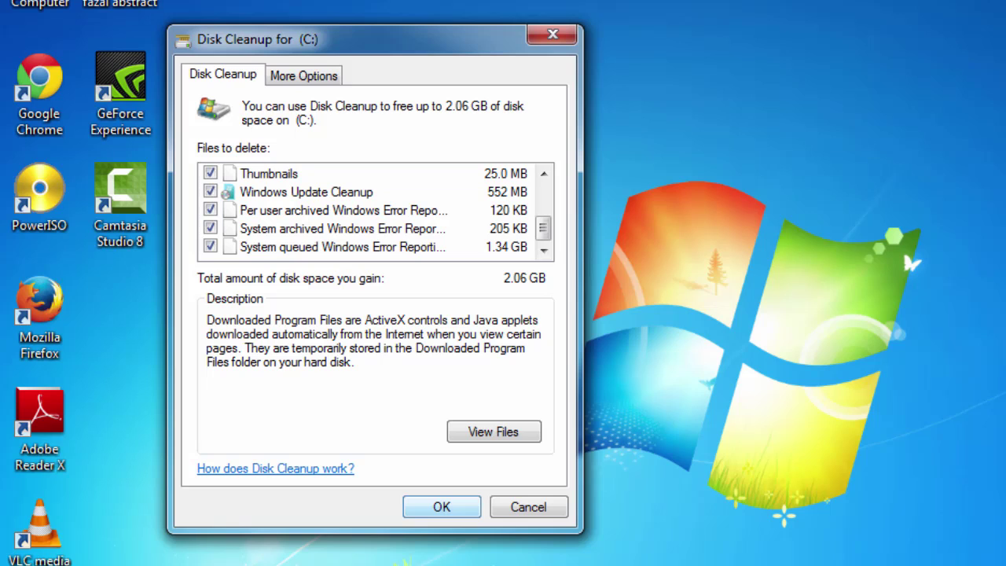
pyautogui.press('Return')
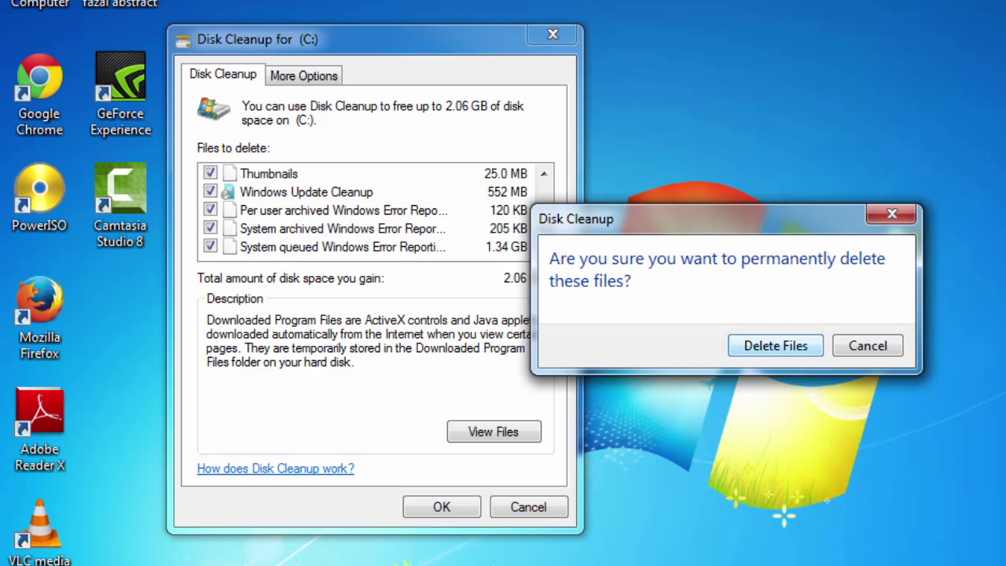
pyautogui.press('Return')
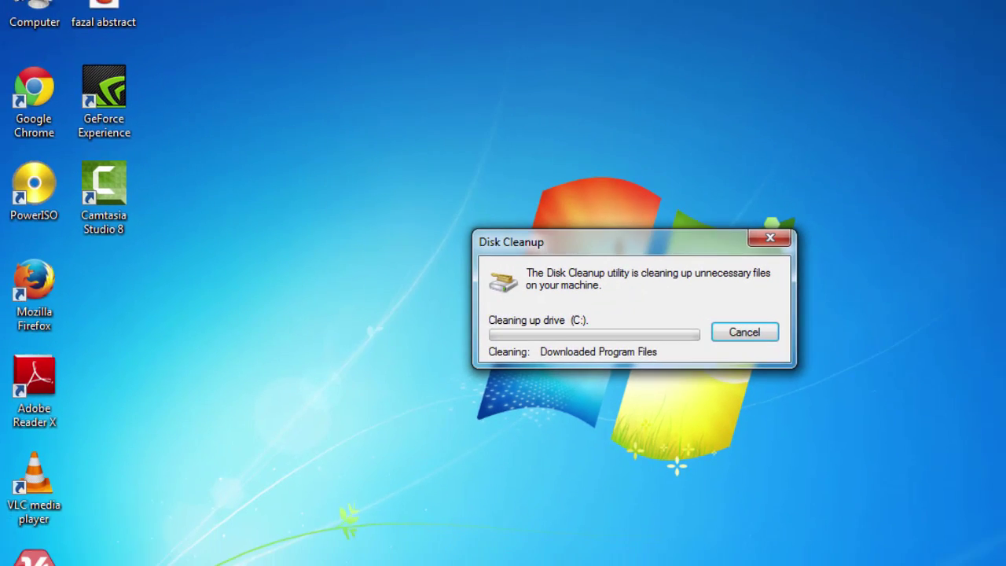